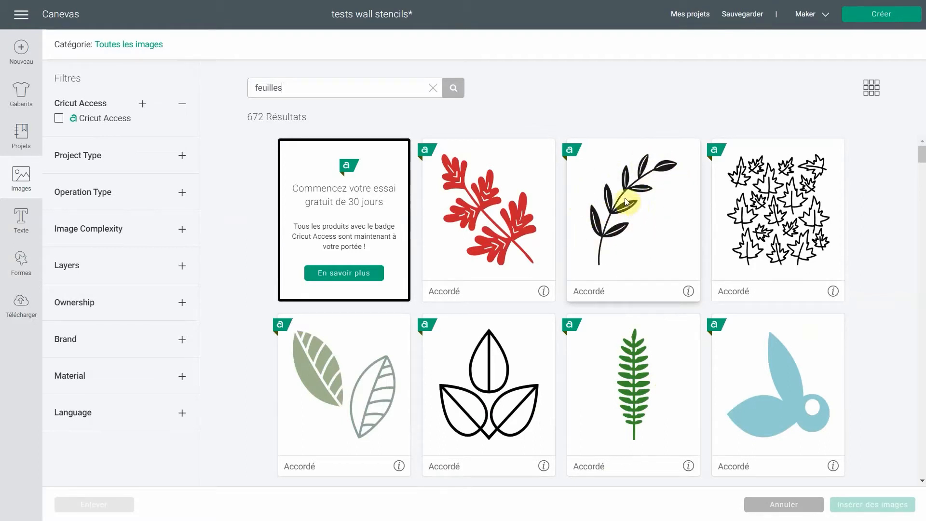
Open the image set that contains the black Leaves branch from the "feuilles" search results.
left_click(686, 291)
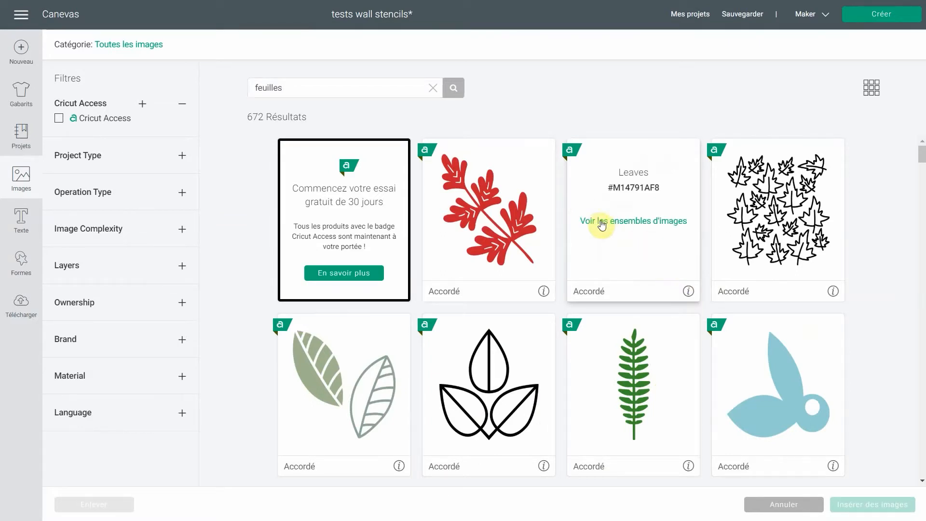
left_click(633, 223)
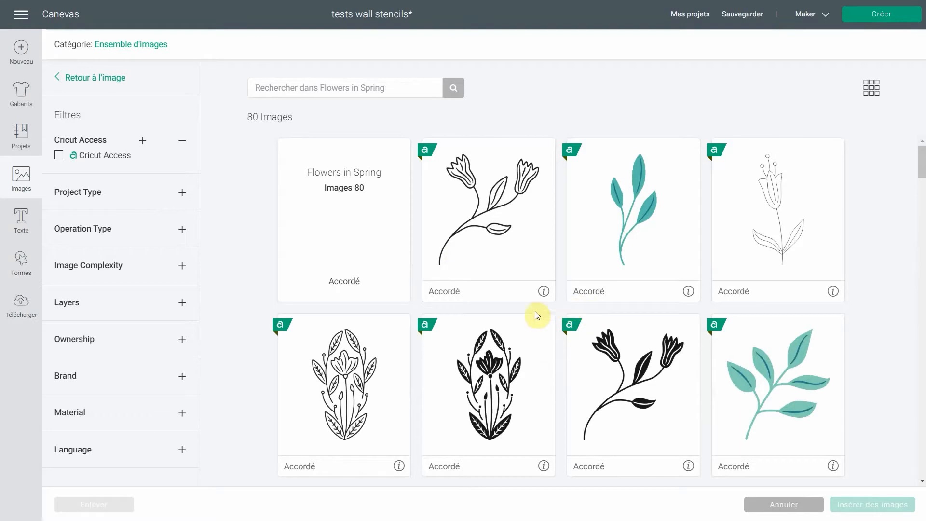
Look through the Flowers in Spring image set for solid black branches suited to a wall stencil.
scroll(537, 310, "down", 2)
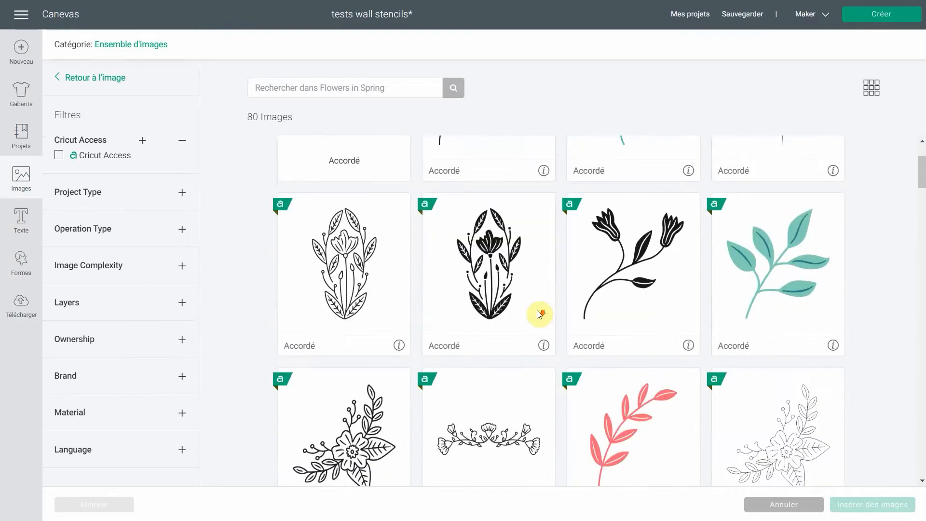
scroll(539, 314, "down", 2)
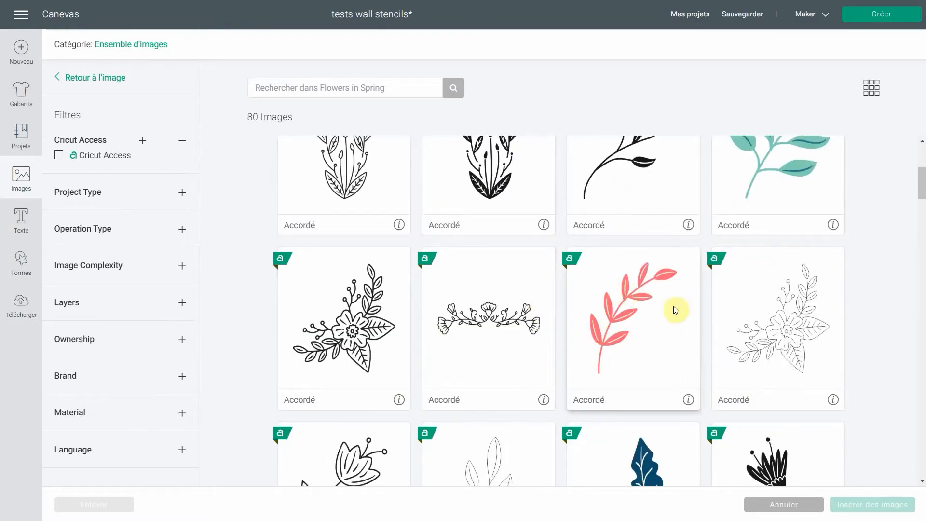
scroll(455, 294, "down", 2)
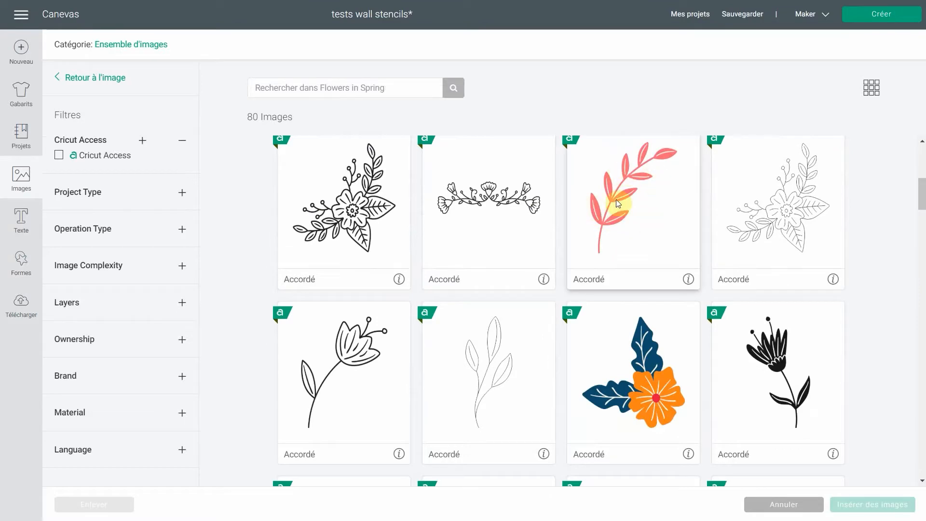
scroll(465, 221, "down", 3)
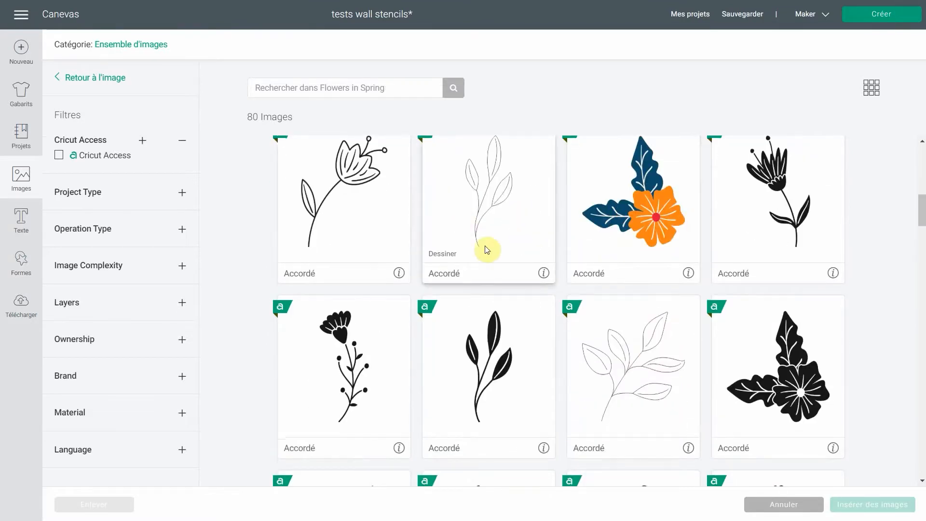
scroll(516, 252, "down", 3)
scroll(453, 282, "down", 6)
scroll(424, 282, "up", 2)
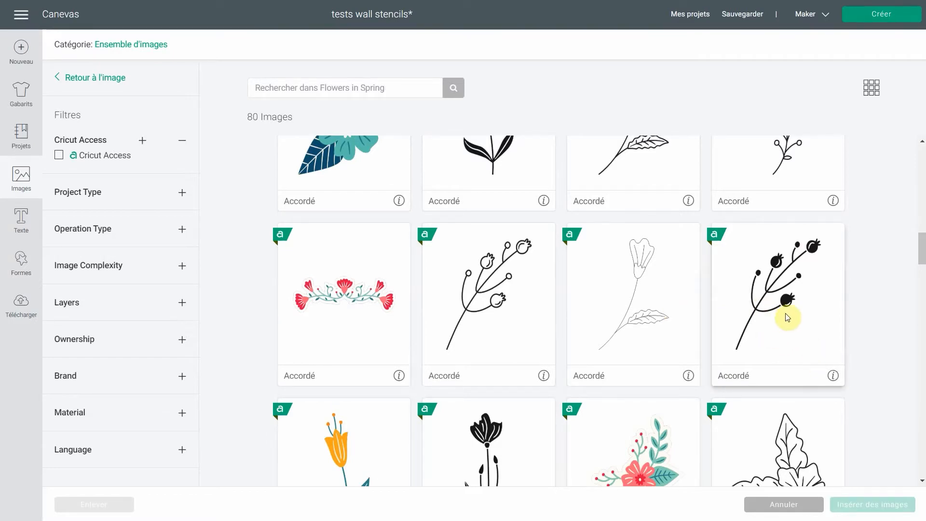
scroll(787, 318, "down", 3)
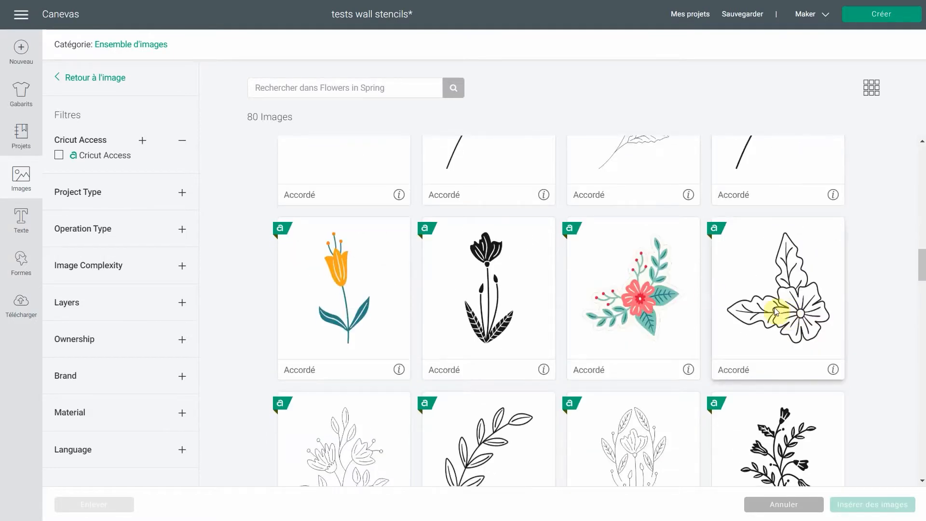
scroll(734, 310, "down", 3)
scroll(784, 351, "down", 12)
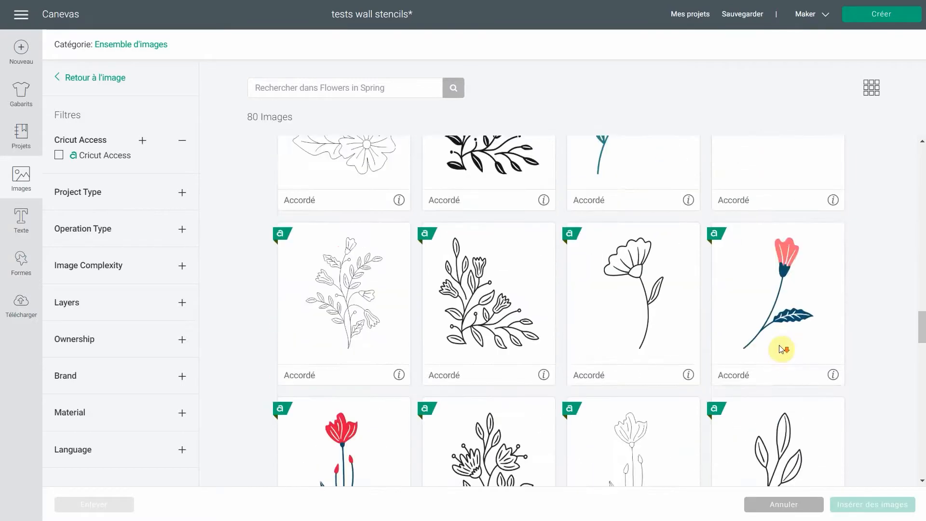
scroll(764, 335, "down", 10)
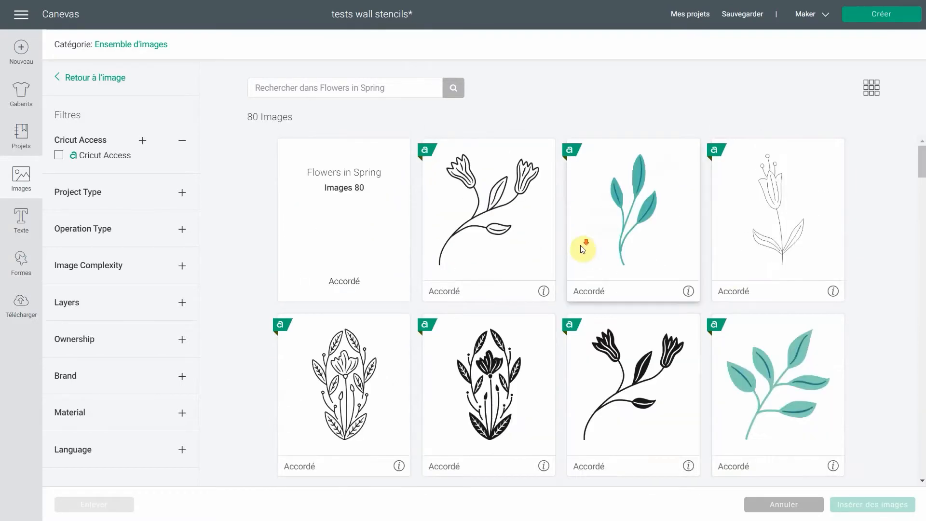
Select the solid black berry branch in the Flowers in Spring image set.
scroll(646, 265, "down", 3)
scroll(803, 307, "down", 4)
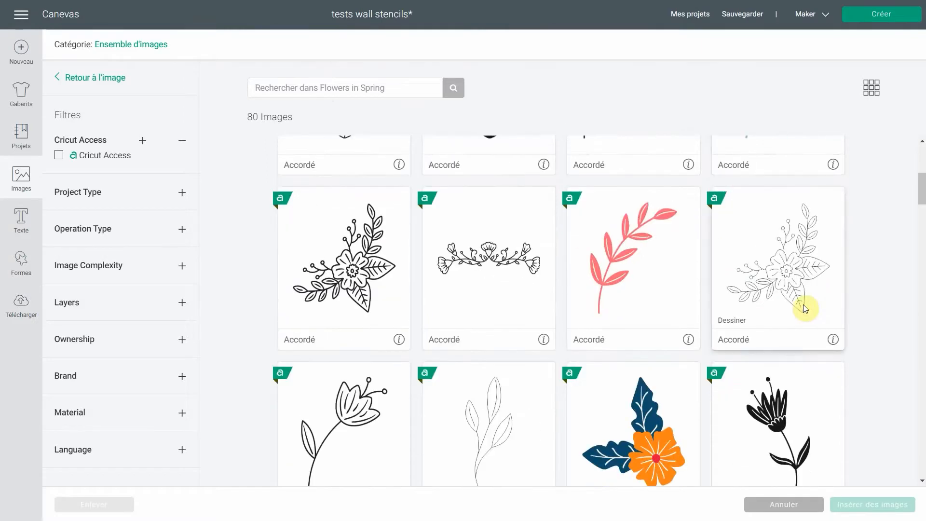
scroll(804, 309, "down", 4)
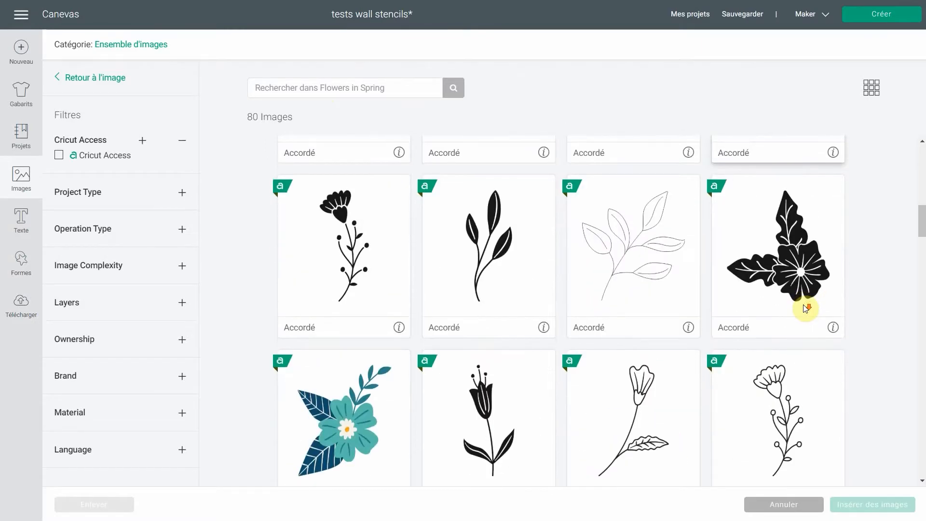
scroll(805, 307, "down", 4)
left_click(800, 299)
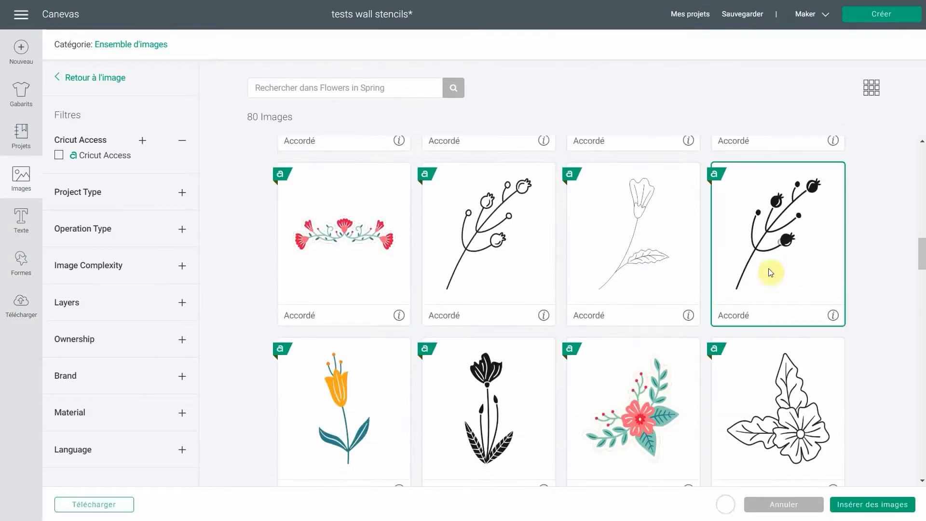
Add the solid black leafy branch to the selection and insert both images into the canvas.
scroll(682, 327, "down", 6)
scroll(676, 321, "down", 10)
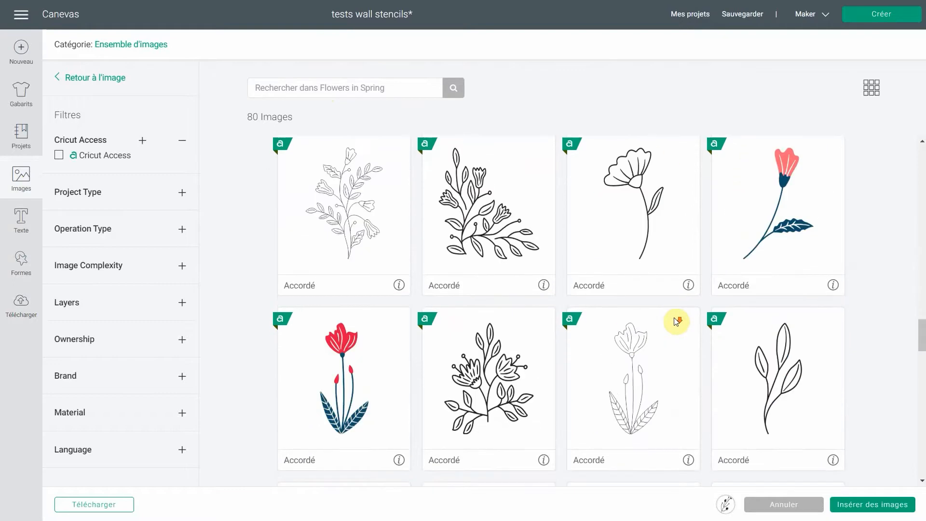
scroll(676, 322, "down", 8)
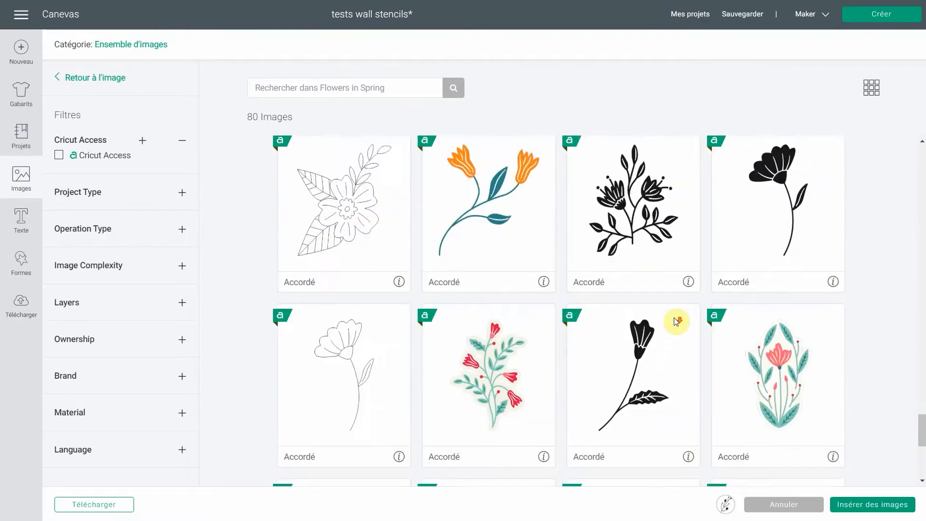
left_click(640, 223)
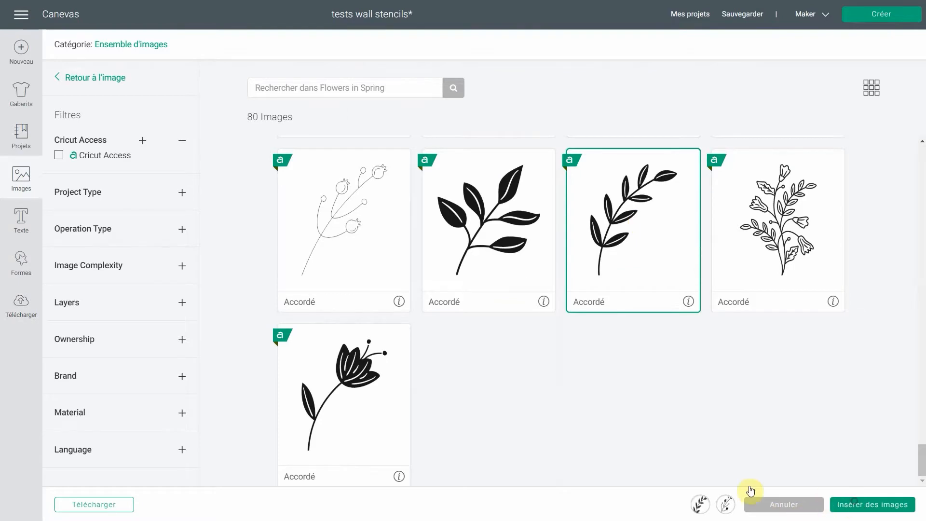
left_click(837, 504)
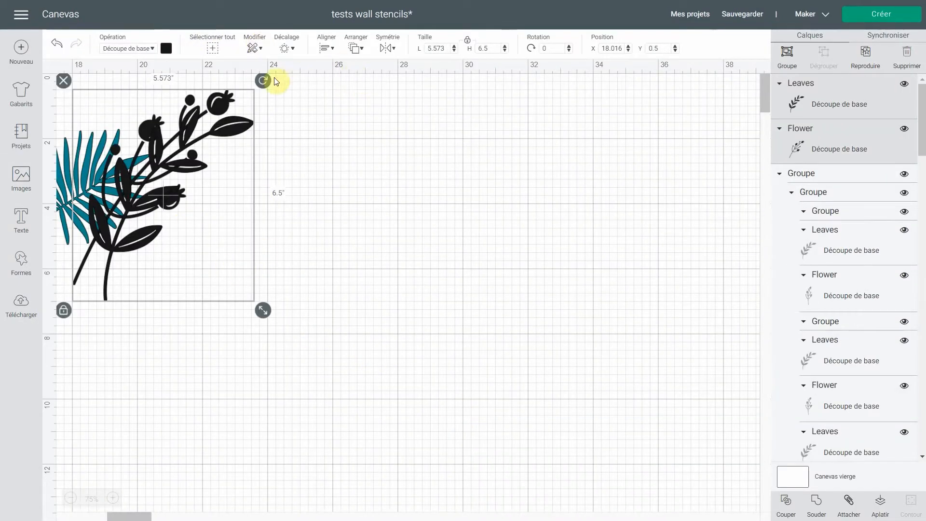
Move the two inserted branches clear of the teal leaf, to about X 23.585, Y 1.167, and cut them to the clipboard.
left_click_drag(180, 166, 362, 189)
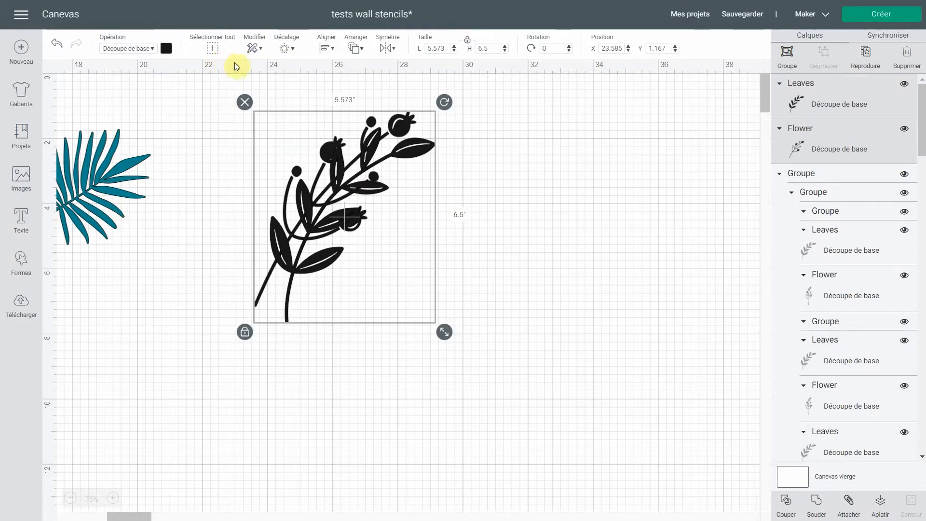
left_click(256, 48)
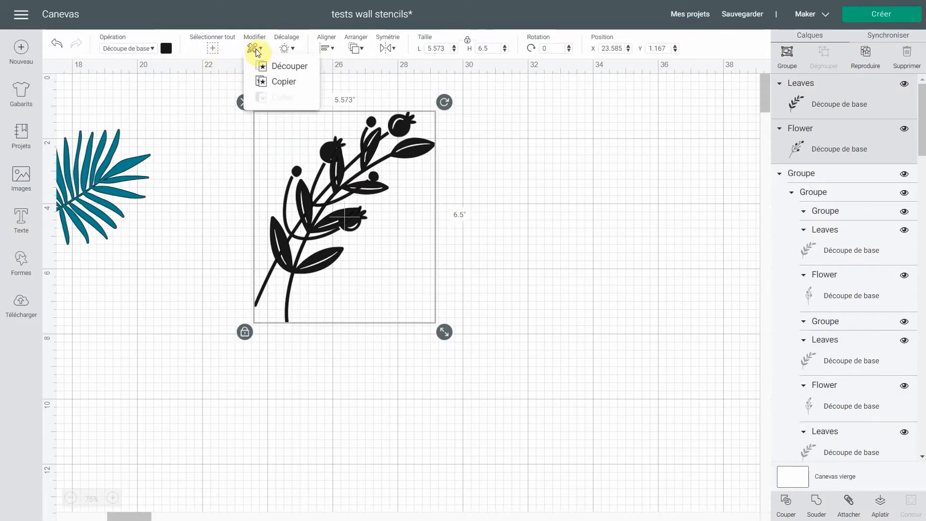
left_click(273, 67)
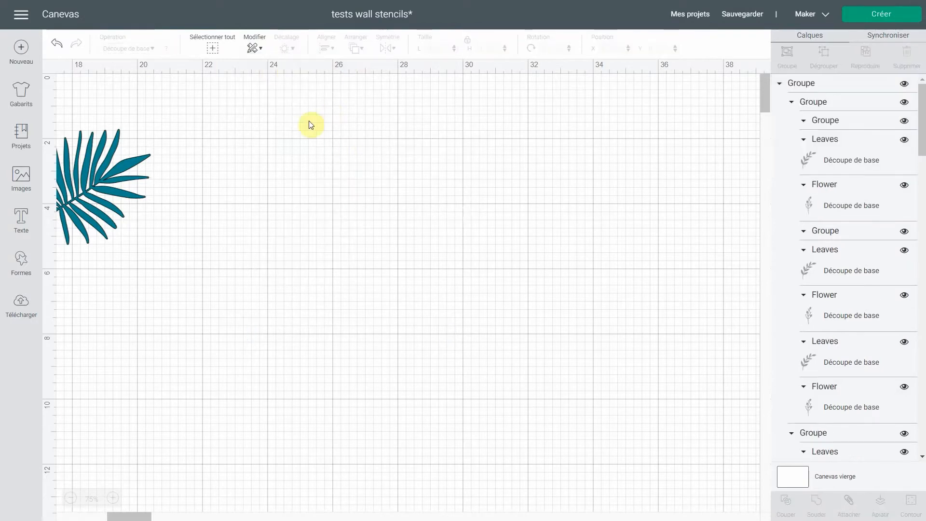
Open a new Cricut Design Space window, start a blank project in it and enlarge the window to fill the screen.
left_click(10, 2)
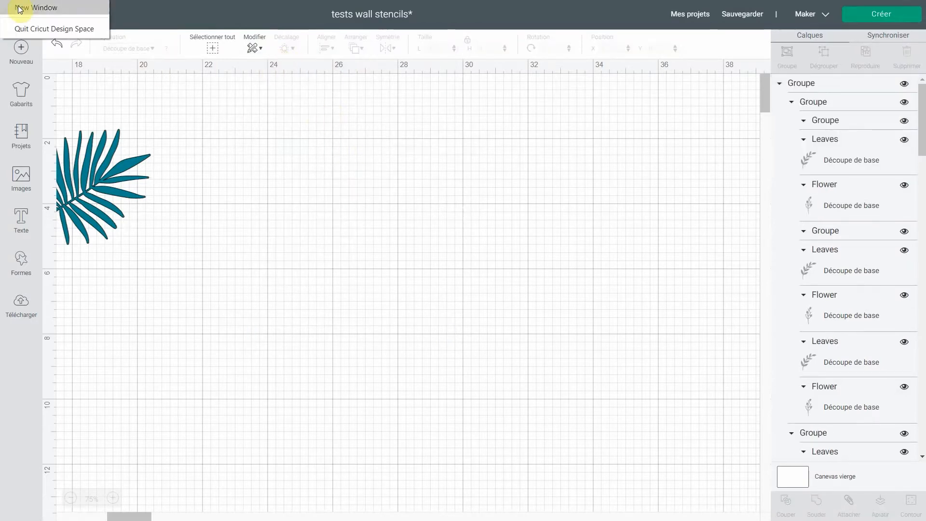
left_click(21, 7)
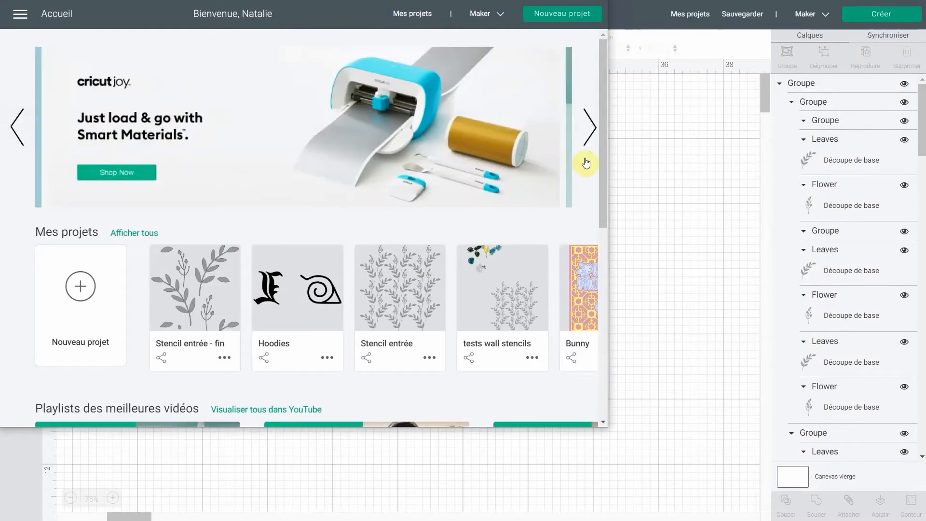
left_click_drag(609, 149, 922, 135)
left_click(76, 281)
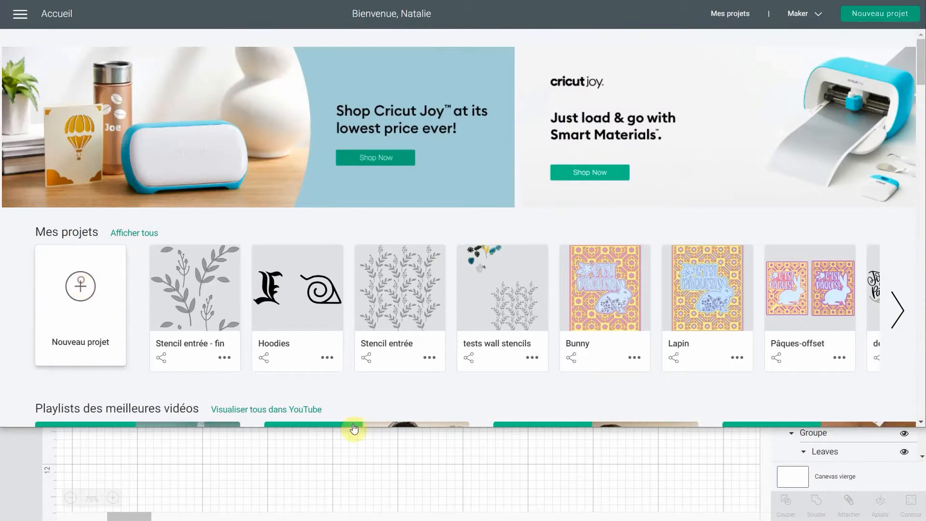
left_click_drag(355, 428, 351, 516)
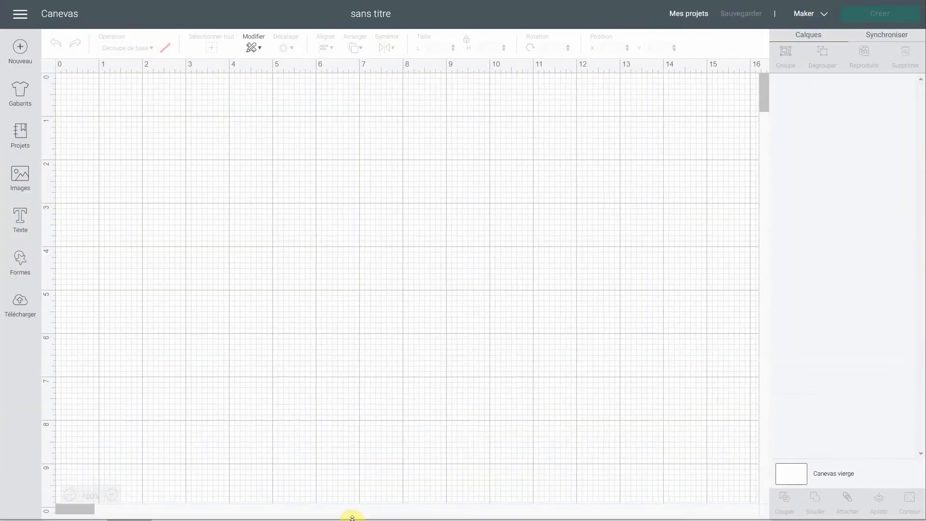
Paste the two branches into the new project and move the leafy branch off the berry branch, to about X 27.96, Y 4.194.
left_click(253, 48)
left_click(281, 97)
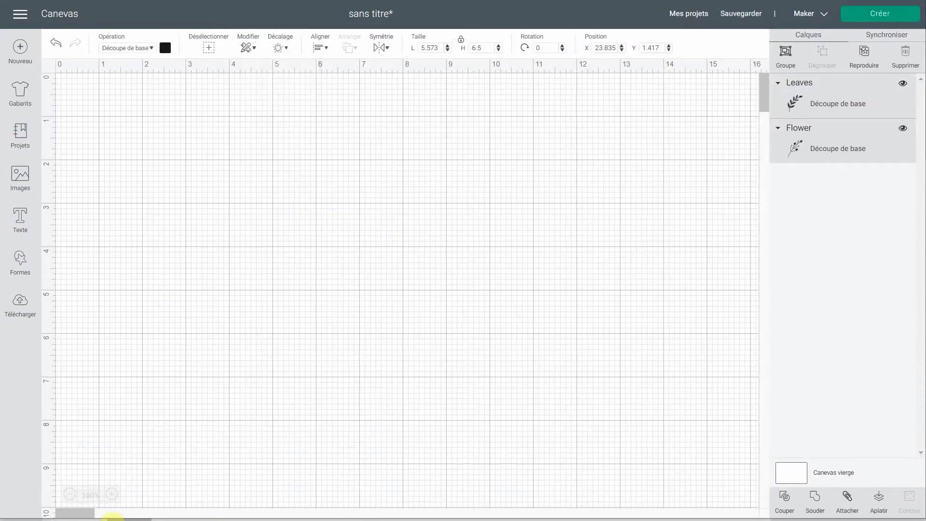
left_click(67, 495)
left_click(480, 257)
left_click_drag(233, 248, 352, 342)
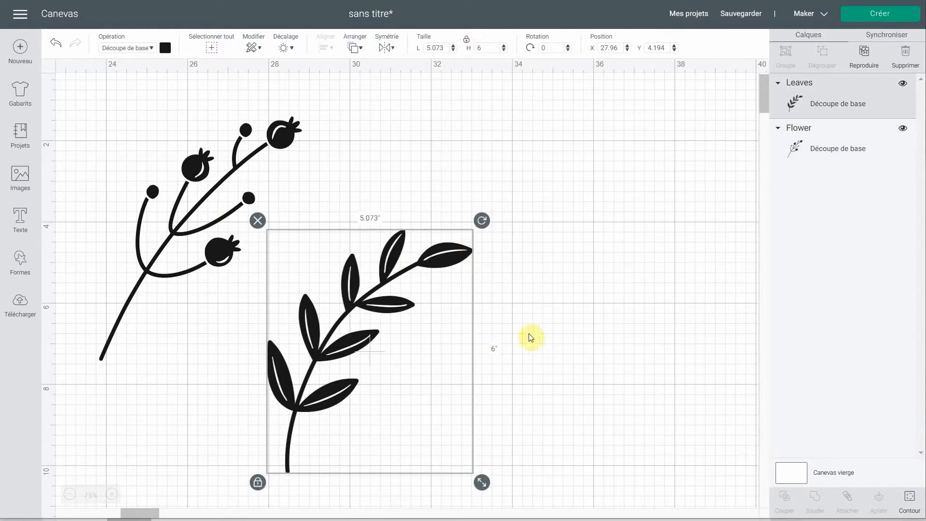
Hide all the vein contours inside the leaves of the leafy branch and move it to about X 30.321, Y 4.208.
left_click(910, 500)
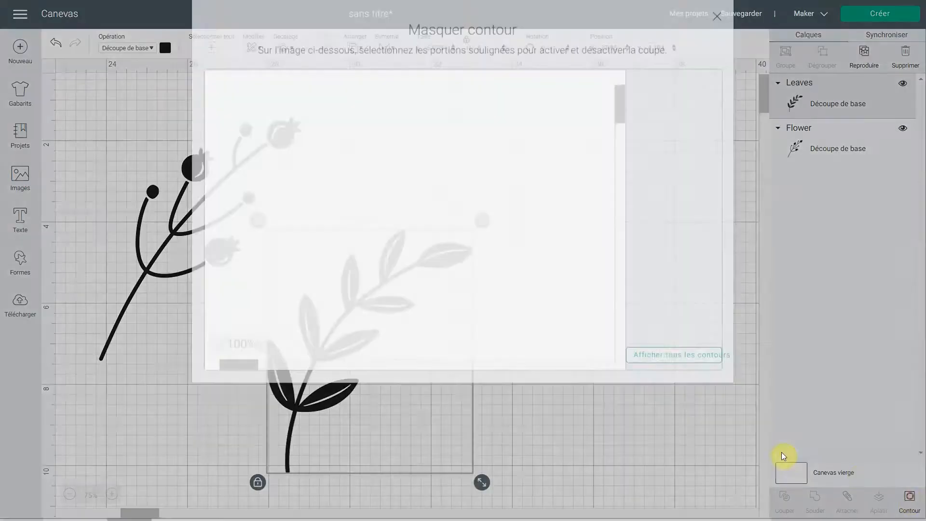
left_click(404, 129)
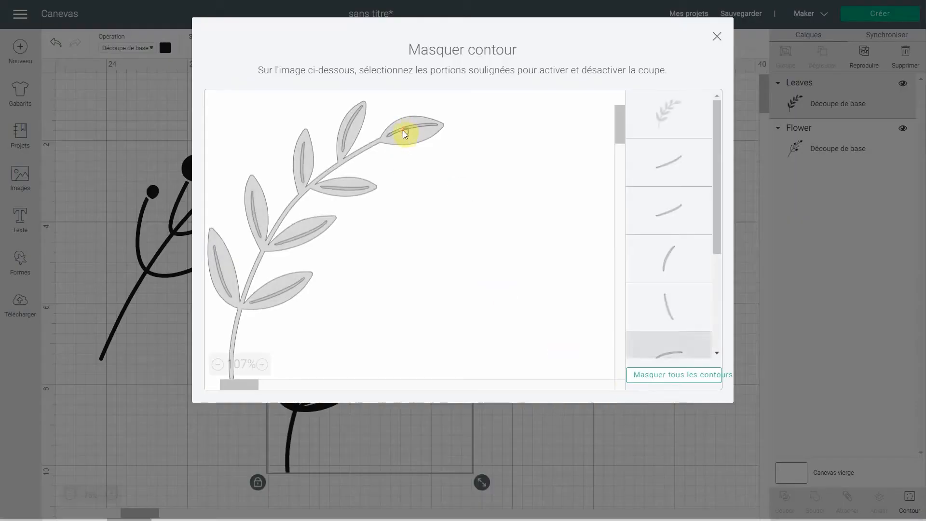
left_click(347, 134)
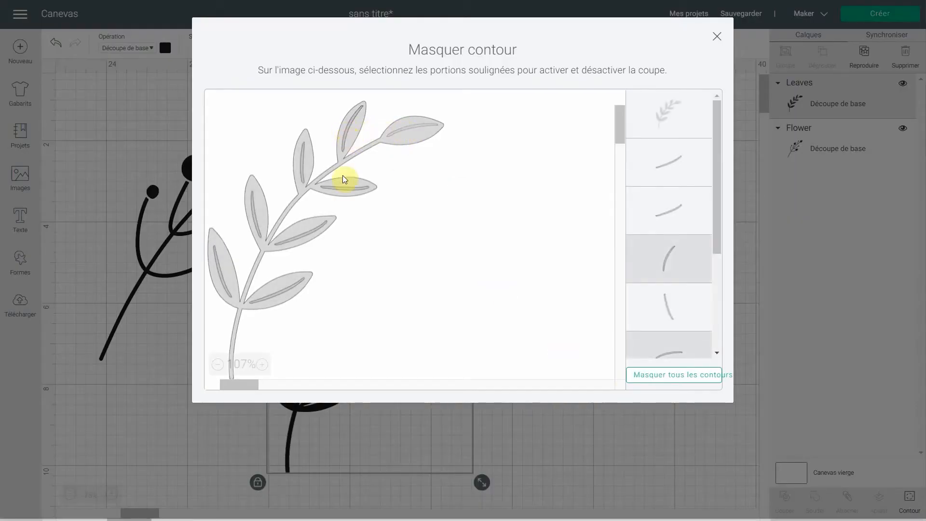
left_click(300, 164)
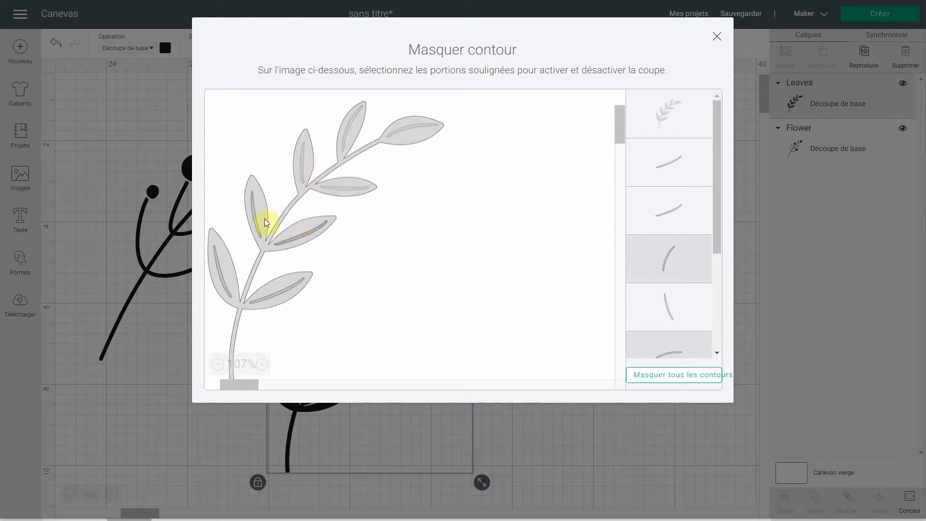
left_click(294, 239)
left_click(283, 291)
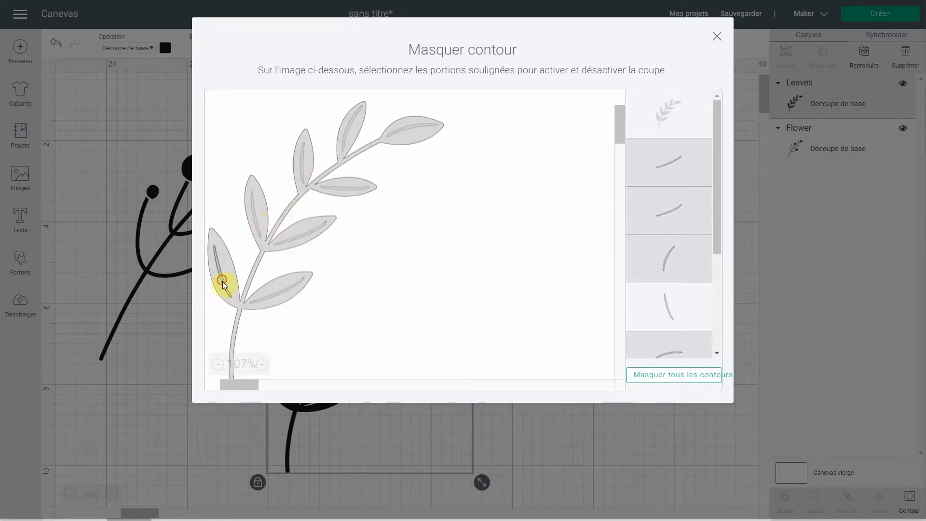
left_click(221, 280)
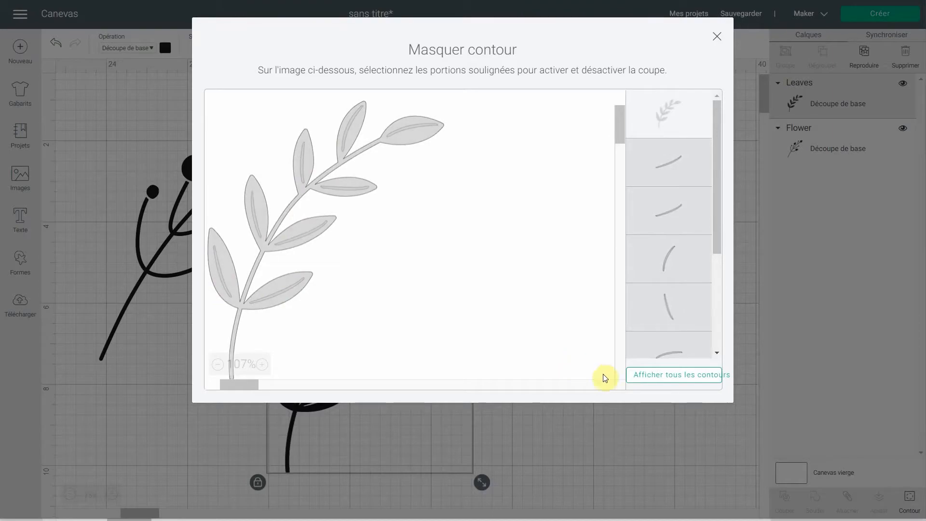
left_click(717, 40)
left_click_drag(378, 306, 473, 306)
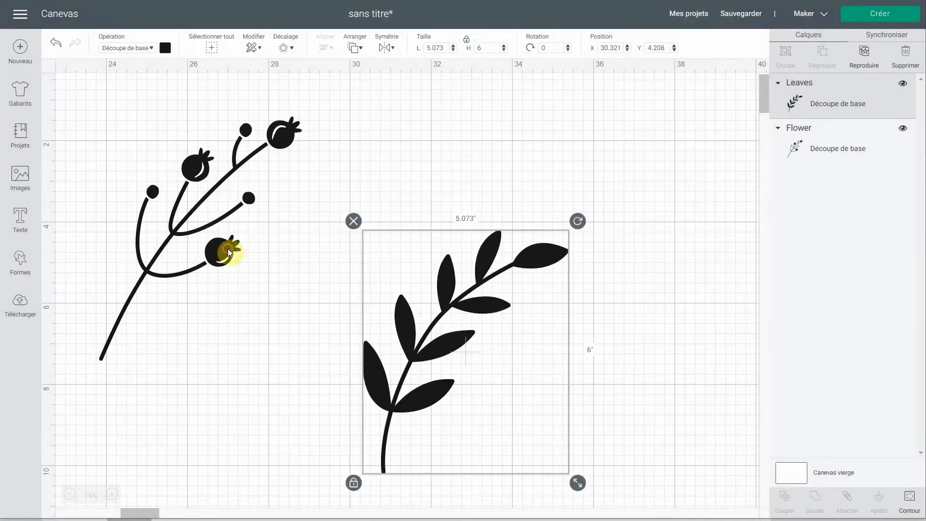
Hide all the highlight contours inside the three large berries of the berry branch.
left_click(228, 248)
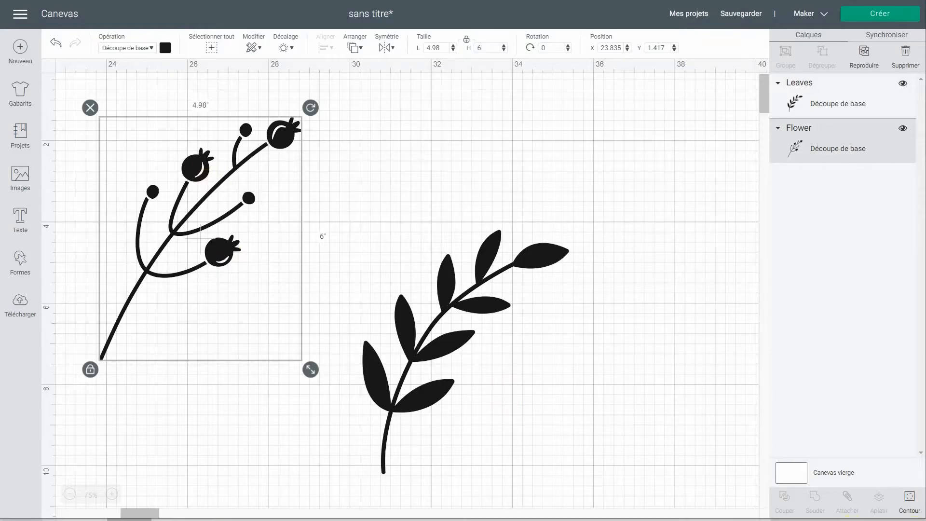
left_click(912, 506)
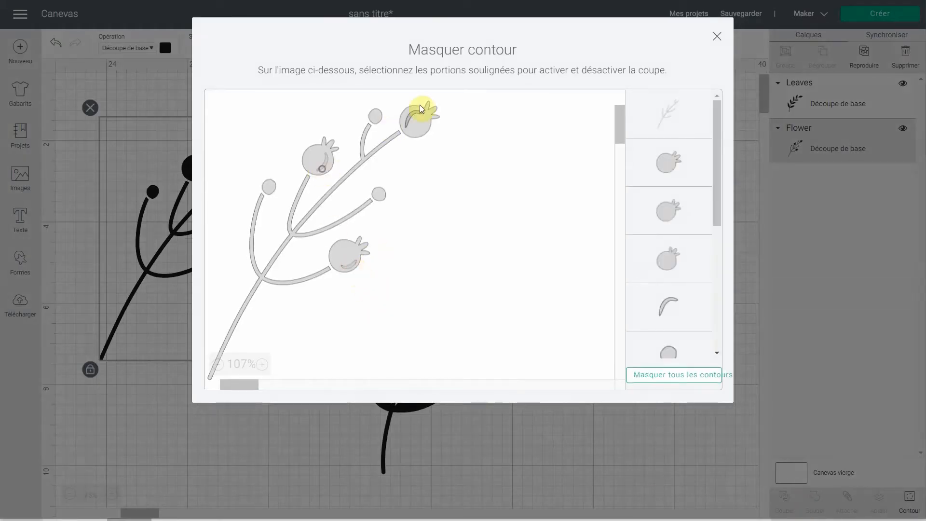
left_click(412, 114)
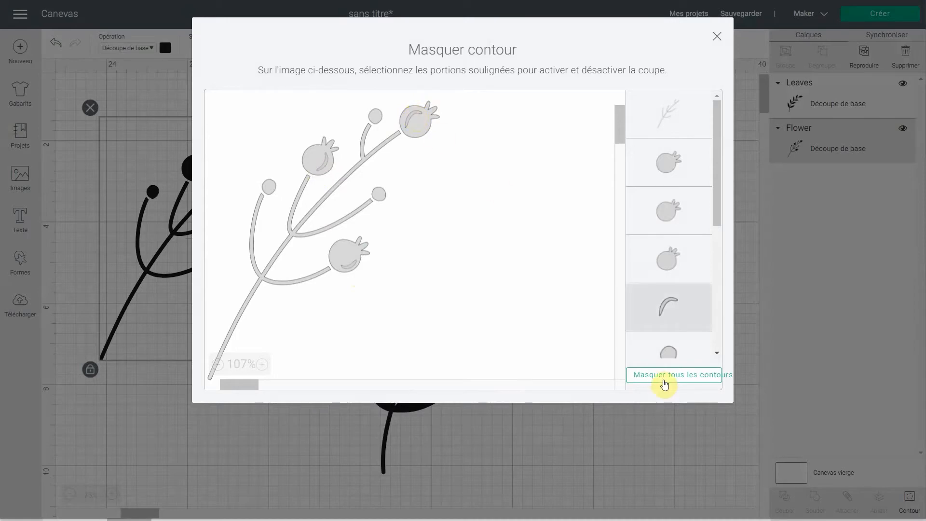
left_click(717, 37)
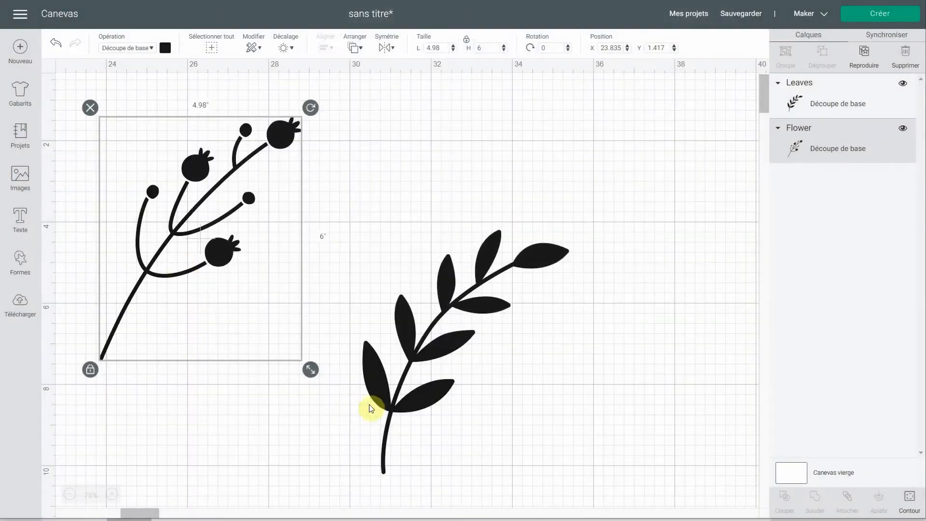
Place the berry branch above the leafy branch, at about X 28.419, Y 1.056, and rotate it to about 341.99°.
left_click_drag(434, 343, 410, 370)
left_click_drag(234, 265, 421, 251)
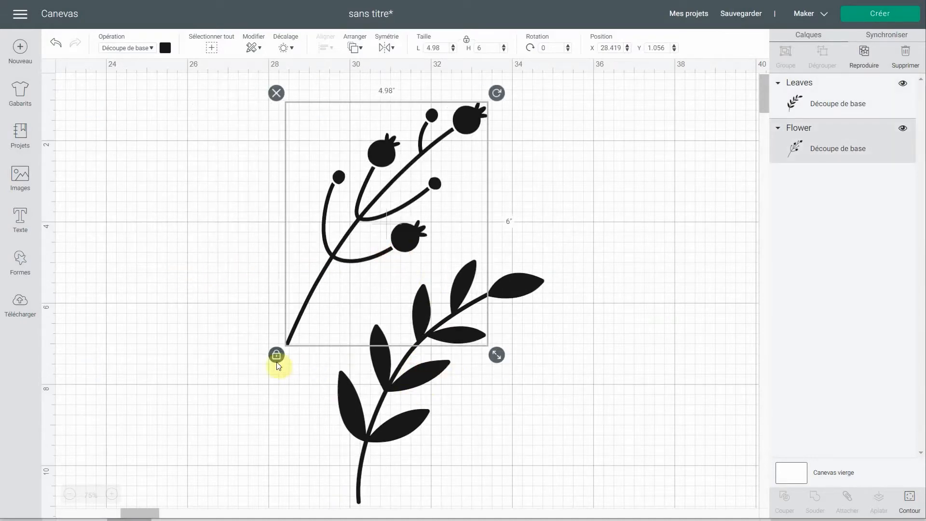
left_click_drag(495, 94, 444, 98)
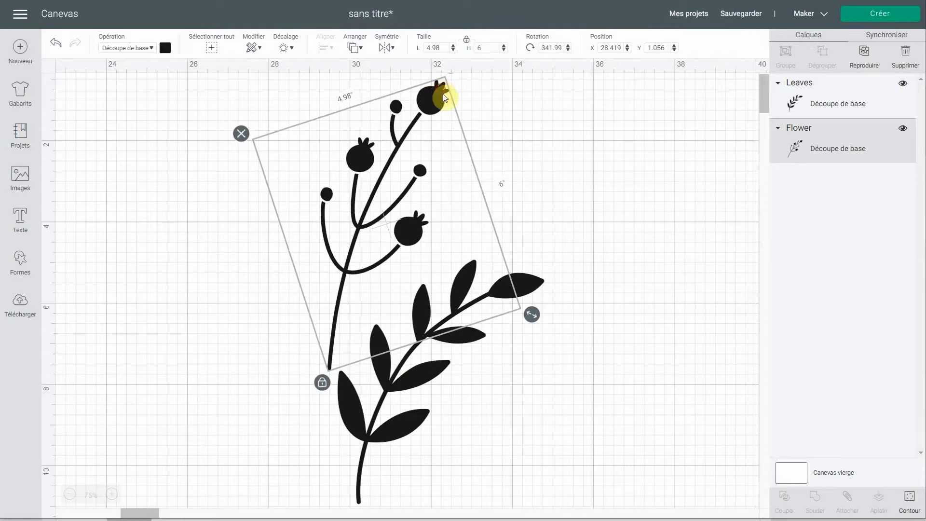
Shrink the berry branch to about 3.076 by 3.706 inches and bring the leafy branch beneath it, to about X 30.016, Y 4.236.
left_click_drag(532, 314, 463, 265)
left_click_drag(359, 200, 386, 231)
left_click_drag(492, 303, 459, 280)
left_click_drag(379, 243, 405, 263)
scroll(462, 331, "down", 3)
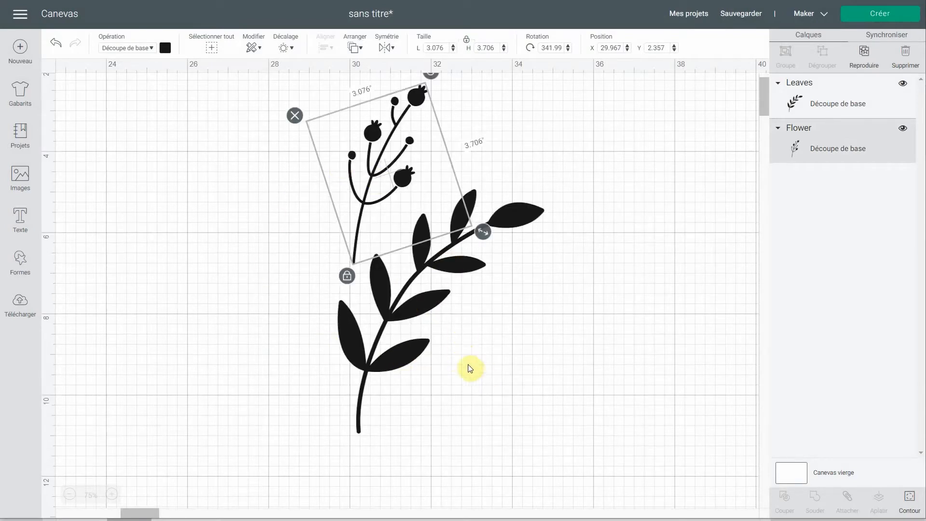
left_click_drag(471, 429, 483, 406)
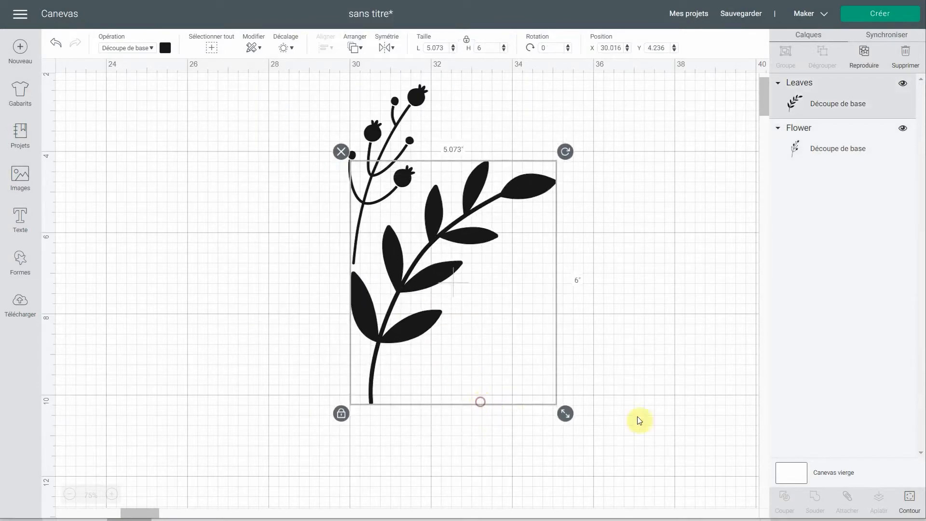
Duplicate the leafy and berry branches together and flip the copies across the vertical axis.
left_click(672, 424)
left_click_drag(606, 423, 269, 210)
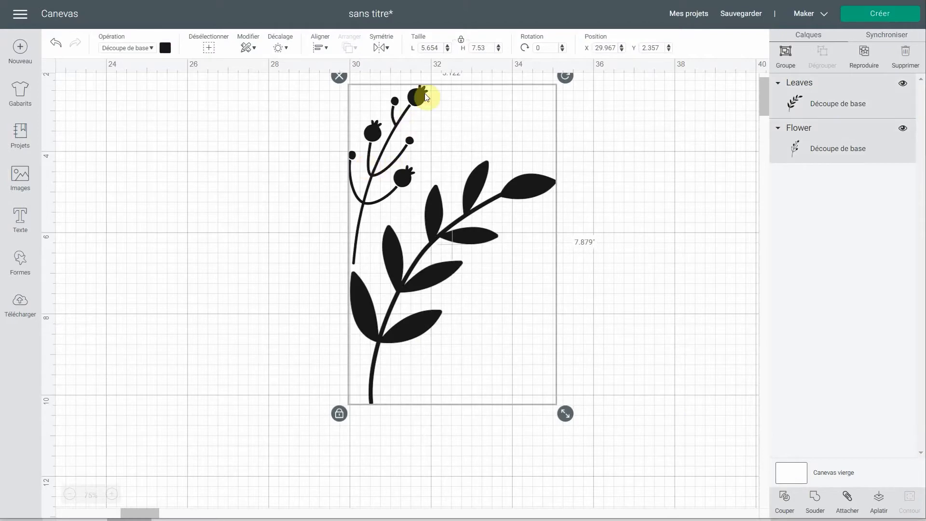
key("ctrl+d")
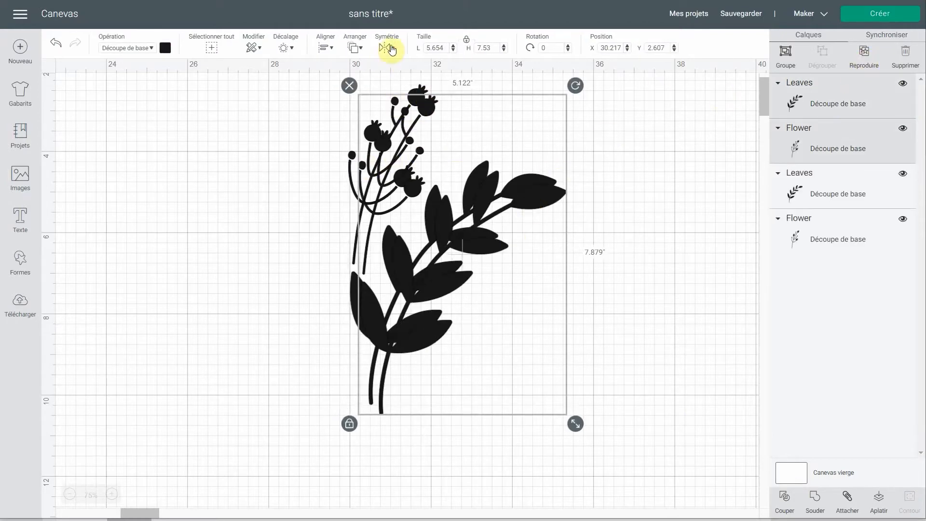
left_click(389, 49)
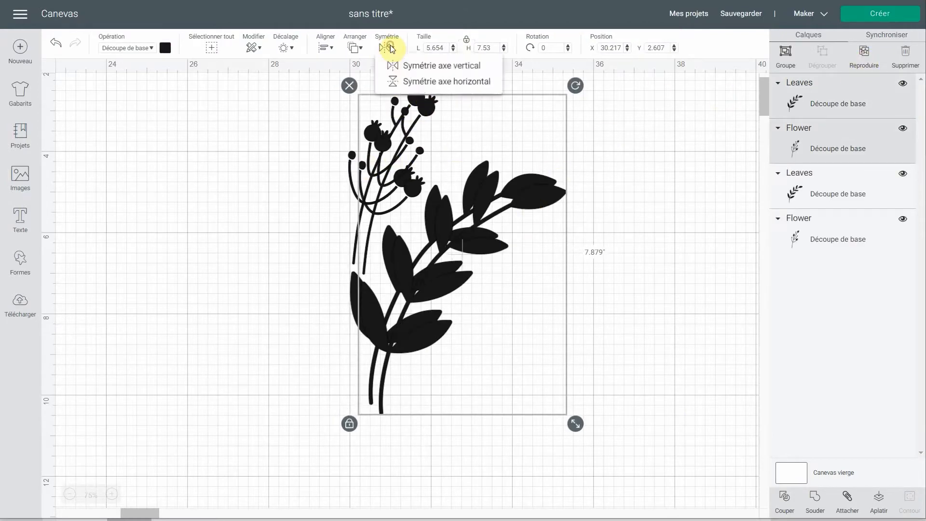
left_click(399, 70)
Move the mirrored pair of branches to the lower left of the originals, at about X 24.744, Y 6.704.
left_click_drag(513, 299, 294, 380)
scroll(295, 381, "down", 3)
left_click_drag(298, 275, 299, 347)
scroll(490, 336, "up", 3)
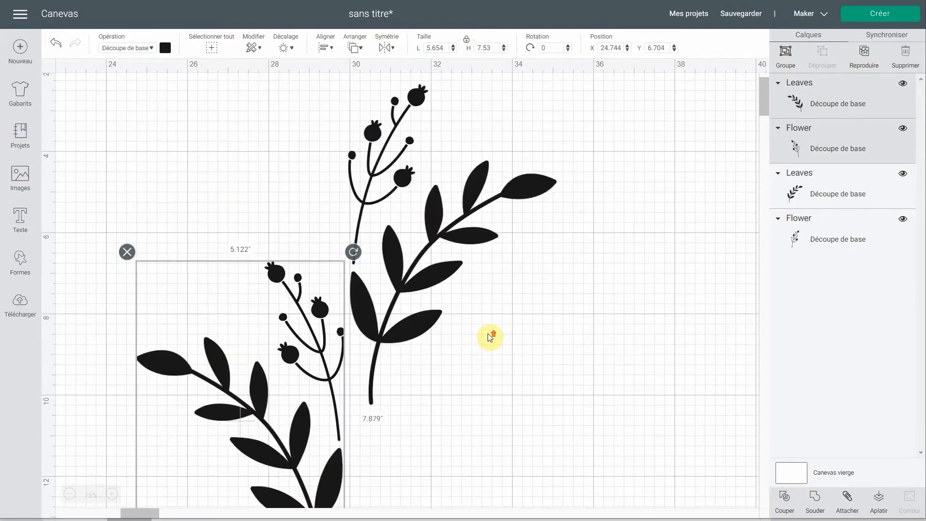
Lower the original leafy branch, nudge the mirrored berry branch, and move the original berry branch to about X 30.772, Y 3.551.
left_click_drag(429, 312, 434, 415)
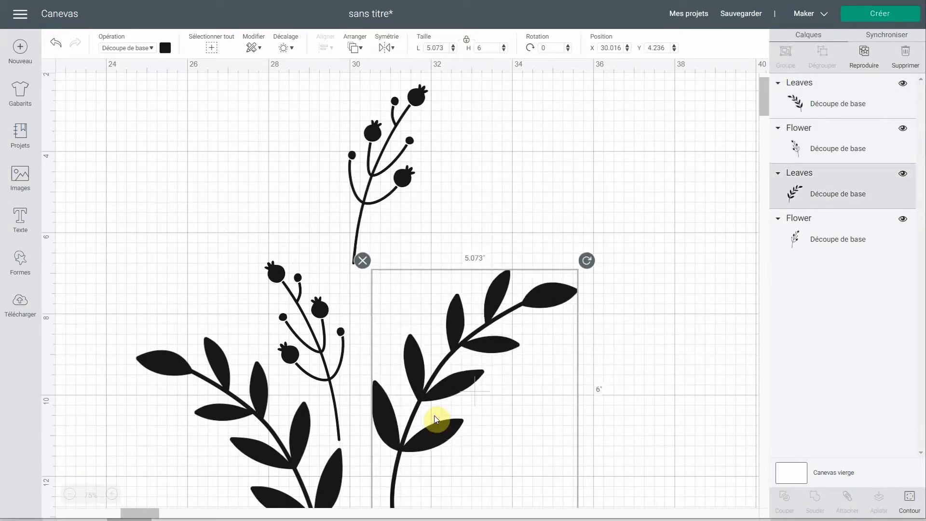
left_click_drag(392, 186, 432, 231)
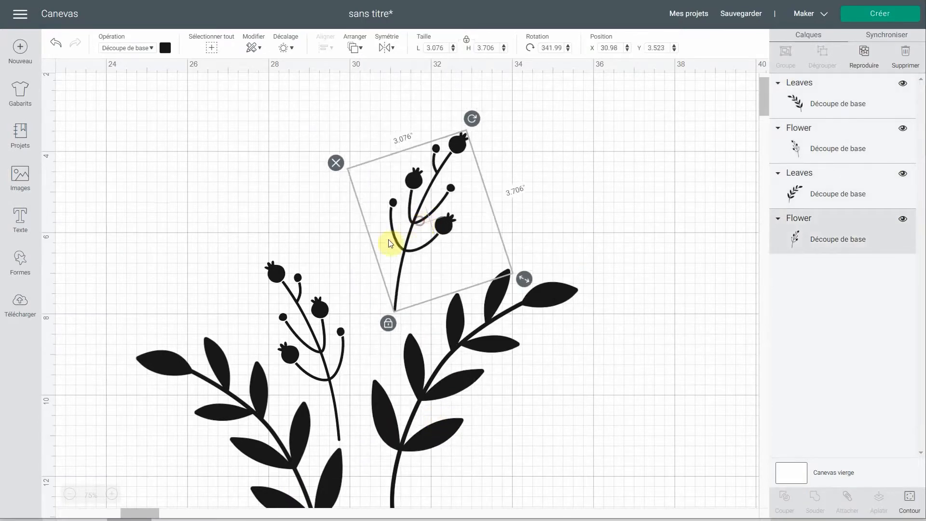
left_click_drag(302, 296, 296, 277)
left_click_drag(426, 226, 418, 227)
scroll(483, 401, "down", 3)
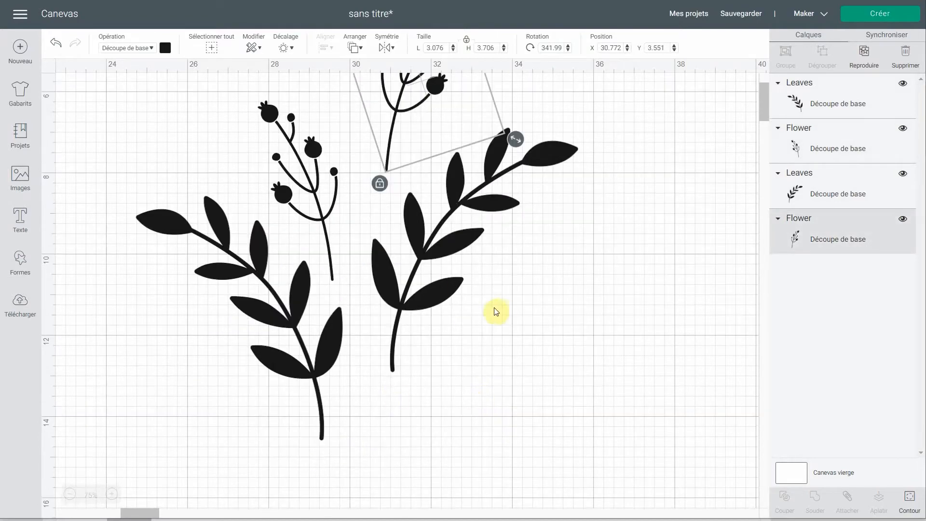
Bring the four branches closer together as a bouquet, with the mirrored berry branch at about X 27.591, Y 6.301.
left_click(70, 494)
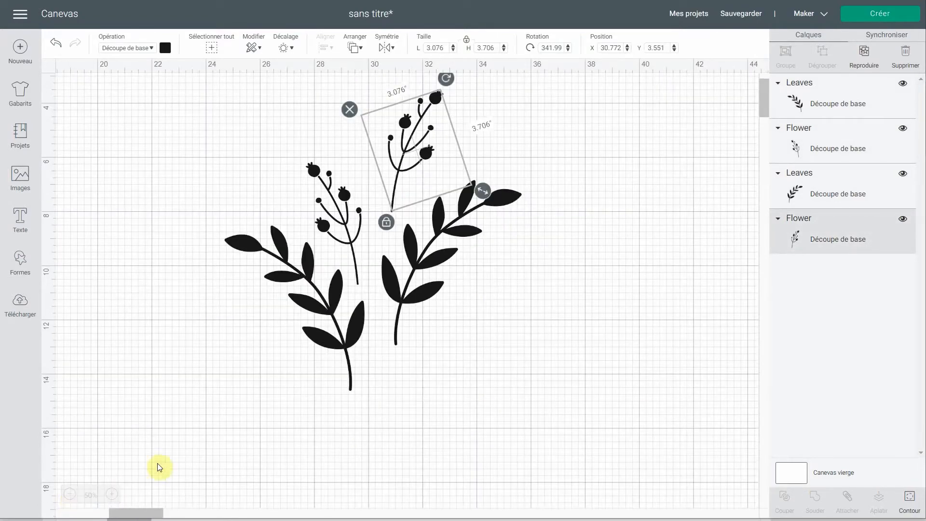
scroll(465, 366, "up", 2)
left_click_drag(340, 401, 360, 424)
left_click_drag(440, 288, 435, 265)
mouse_move(408, 161)
left_mouse_down()
mouse_move(436, 150)
mouse_move(384, 151)
mouse_move(400, 161)
left_mouse_up()
left_click(329, 249)
left_click_drag(330, 248, 327, 249)
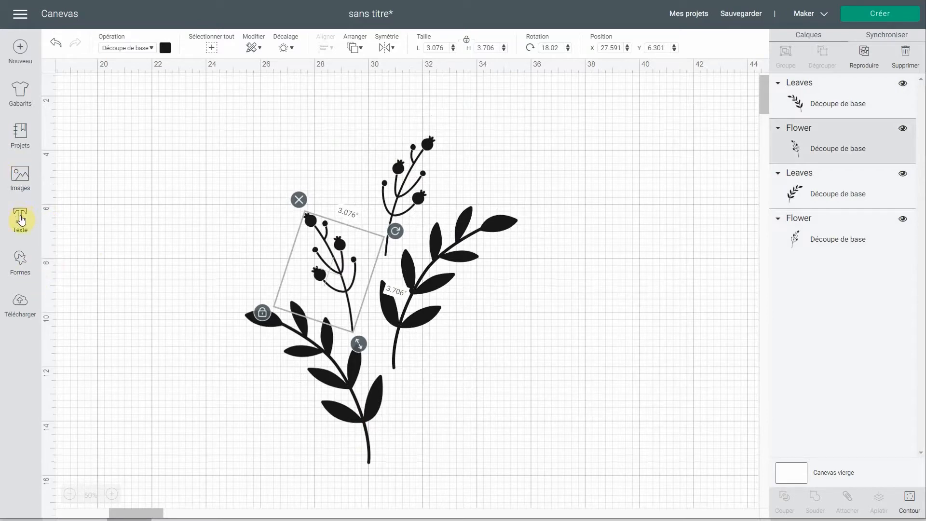
Insert a square shape clear of the branches and set its size to 11.5 by 11.5 inches.
left_click(20, 263)
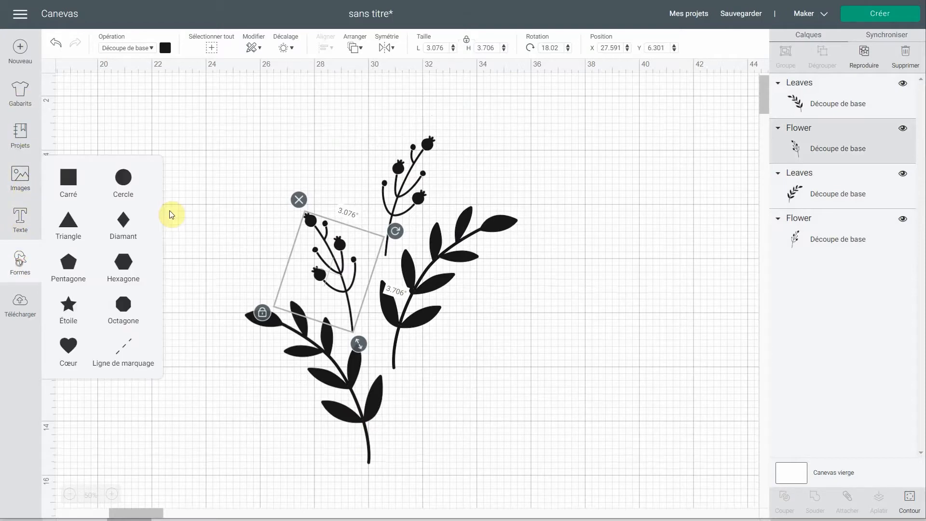
left_click(68, 183)
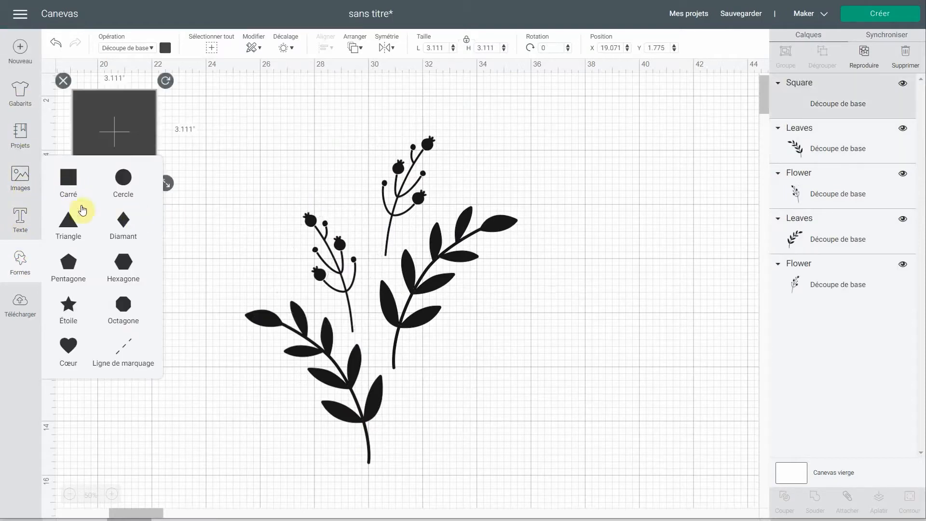
left_click_drag(143, 127, 220, 145)
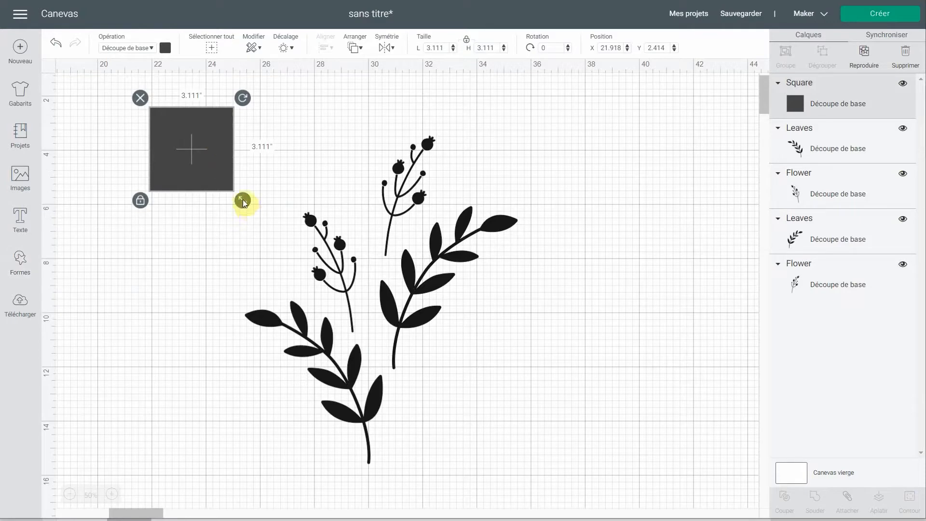
left_click_drag(444, 49, 400, 53)
type("11.5")
left_click(486, 48)
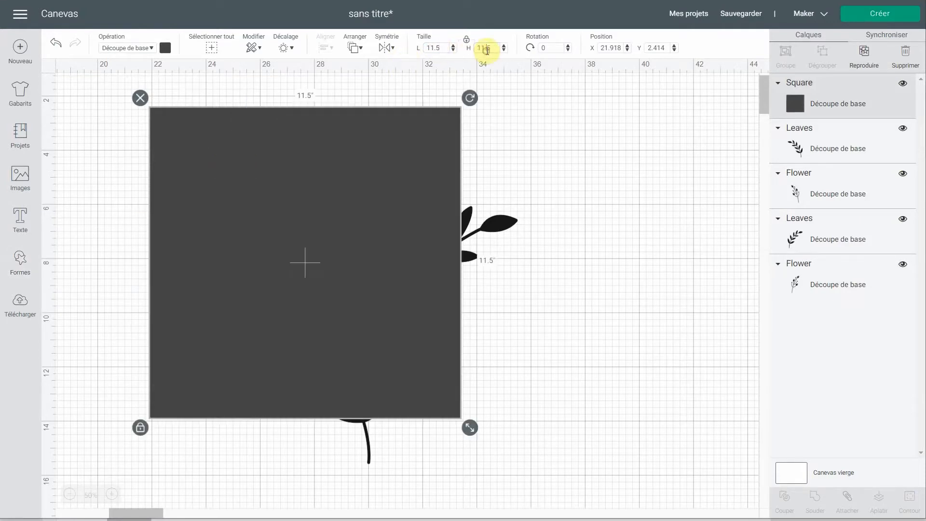
Move the square over the bouquet, to about X 25.307, Y 3.567.
left_click_drag(283, 227, 321, 254)
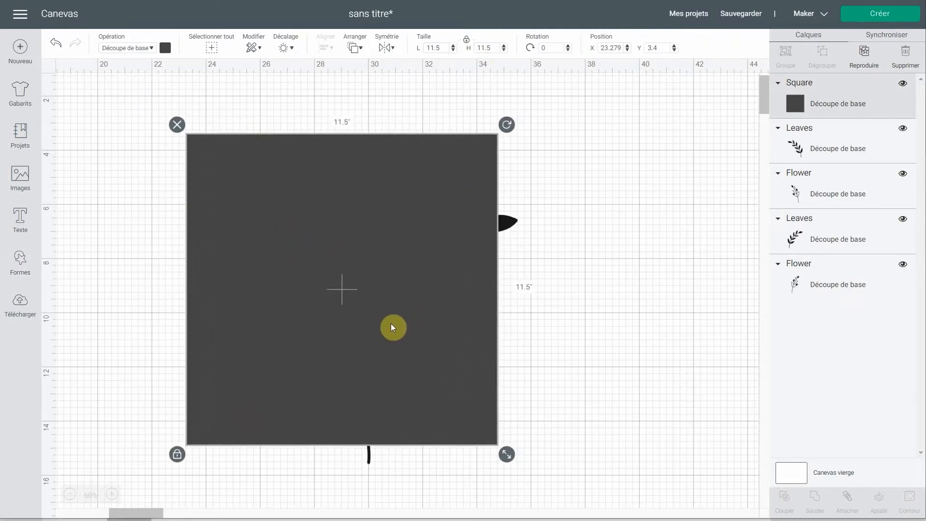
left_click_drag(383, 321, 332, 312)
left_click_drag(319, 260, 426, 279)
Colour the square white and send it to the back, behind all the branches.
left_click(165, 48)
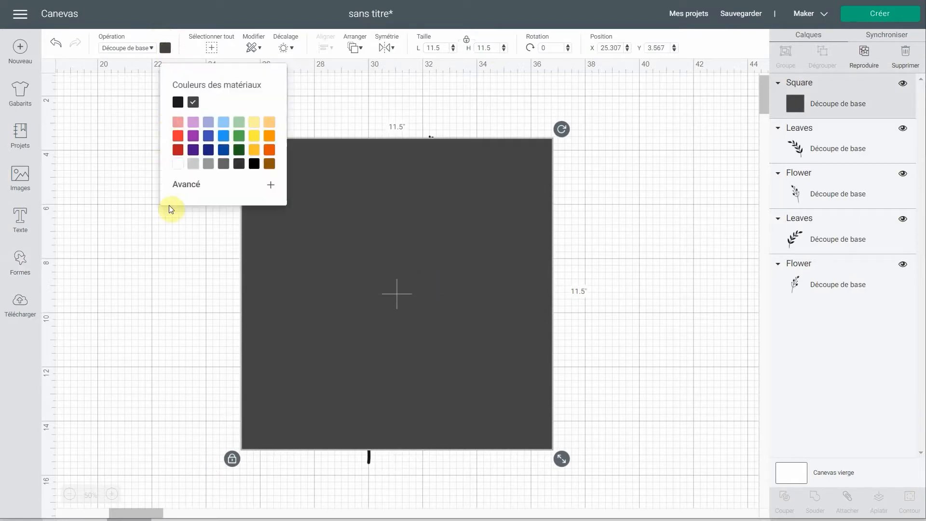
left_click(178, 164)
right_click(303, 204)
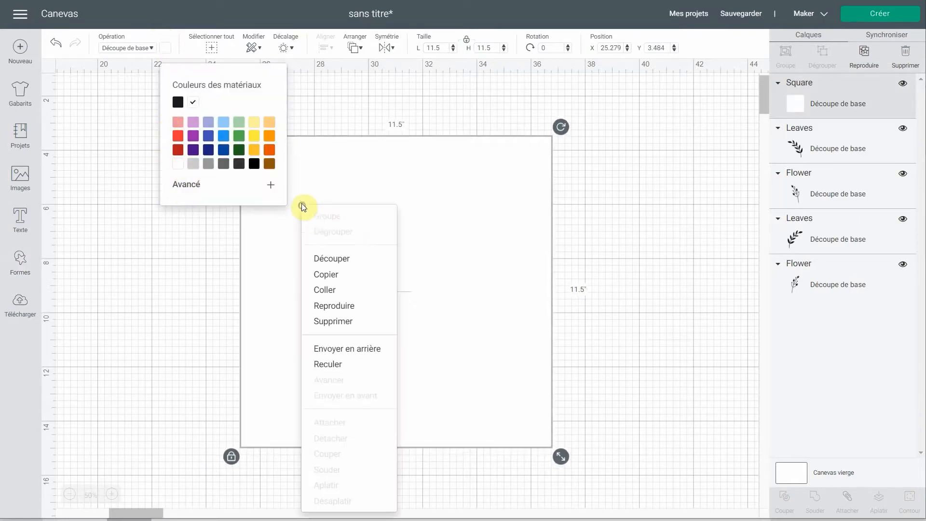
left_click(346, 349)
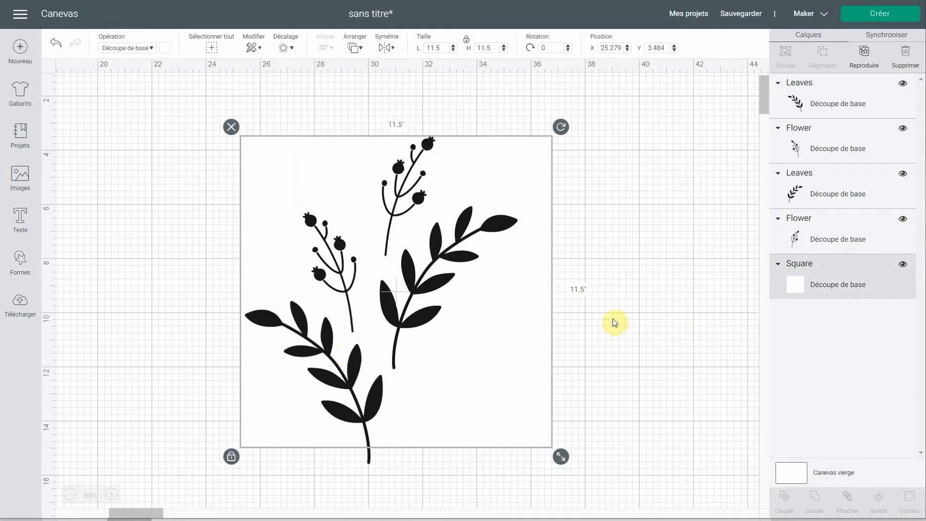
Rearrange the four branches to fit within the white square, with the mirrored berry branch at about X 28.119, Y 5.343.
left_click(588, 311)
left_click_drag(427, 280, 458, 287)
left_click_drag(354, 385, 372, 347)
left_click_drag(396, 195, 390, 215)
left_click_drag(333, 256, 340, 192)
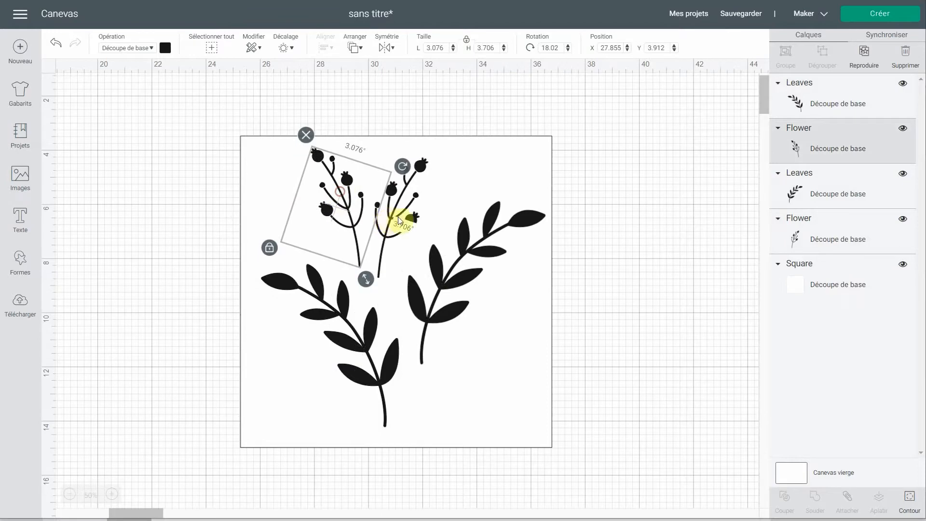
left_click_drag(399, 220, 428, 200)
left_click_drag(350, 211, 357, 247)
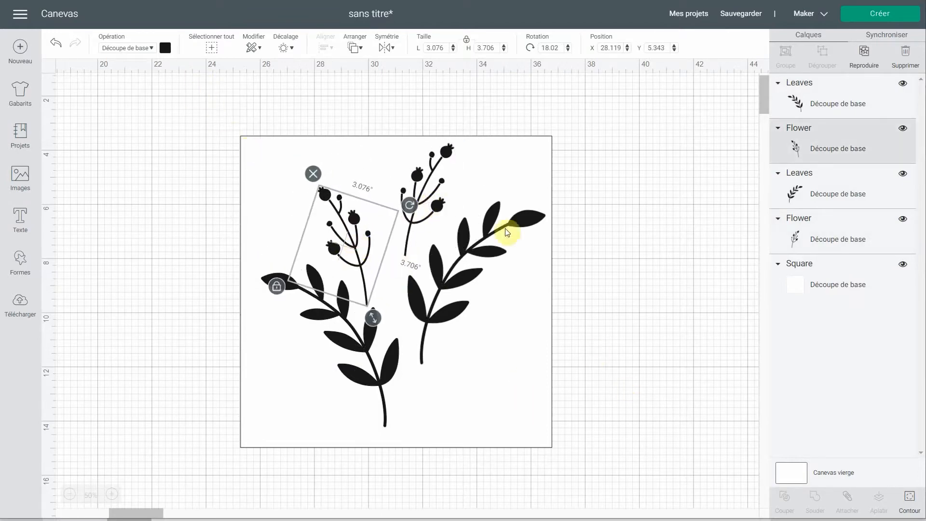
Hide the square and scale all four branches down together to about 8.497 by 8.481 inches.
left_click(903, 267)
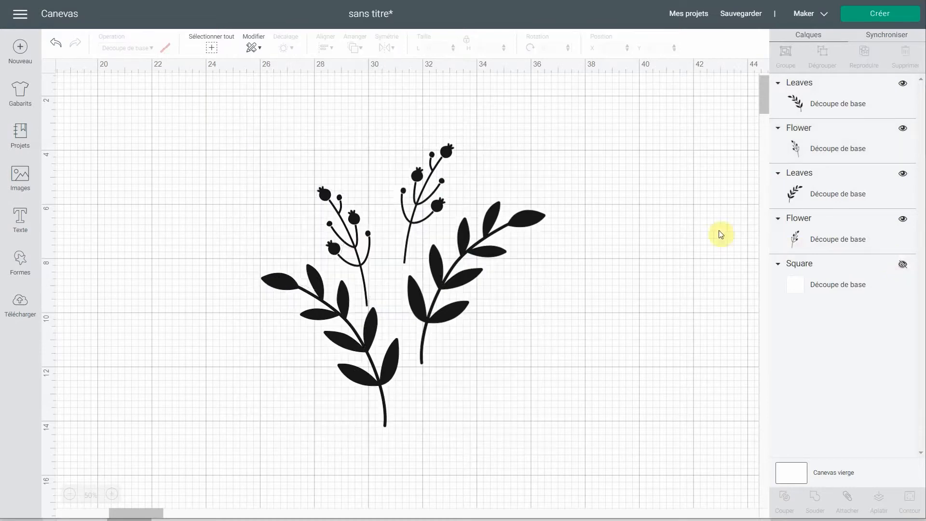
left_click(211, 47)
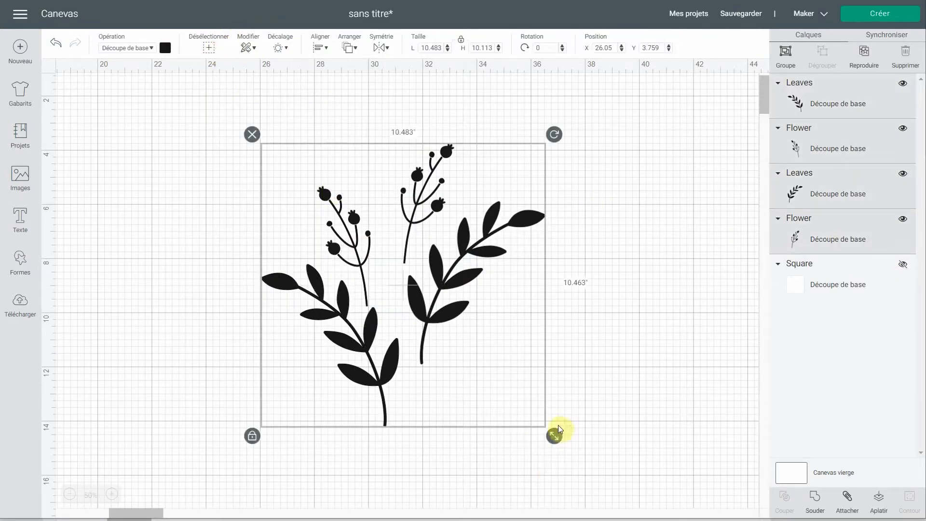
left_click_drag(554, 436, 498, 381)
Show the square again and centre the four branches within it, with the mirrored berry branch at about X 29.088, Y 6.335.
left_click(903, 264)
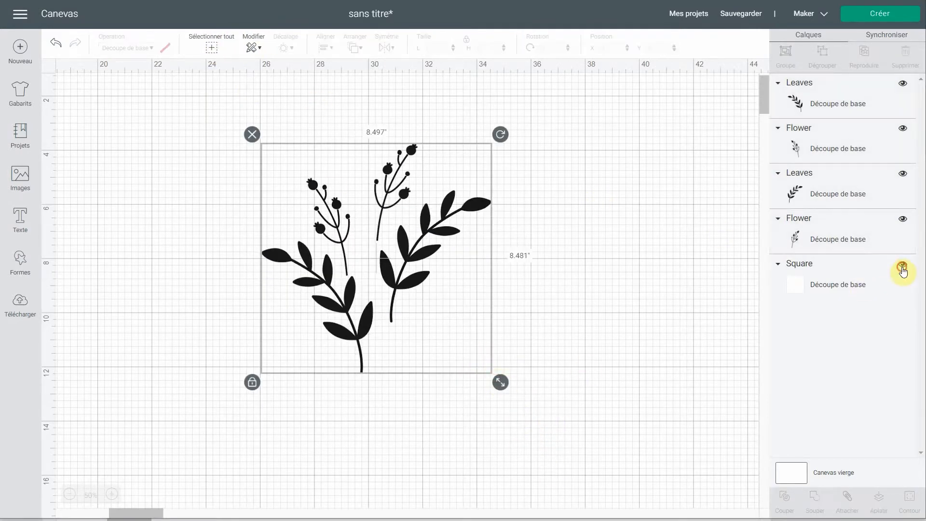
left_click_drag(424, 250, 440, 292)
left_click_drag(357, 320, 392, 378)
left_click_drag(389, 168, 419, 189)
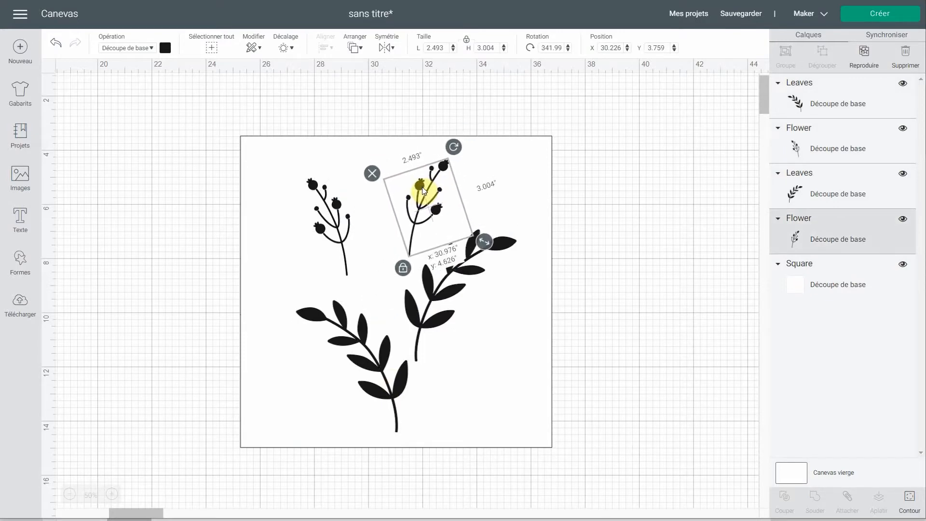
left_click_drag(340, 225, 377, 256)
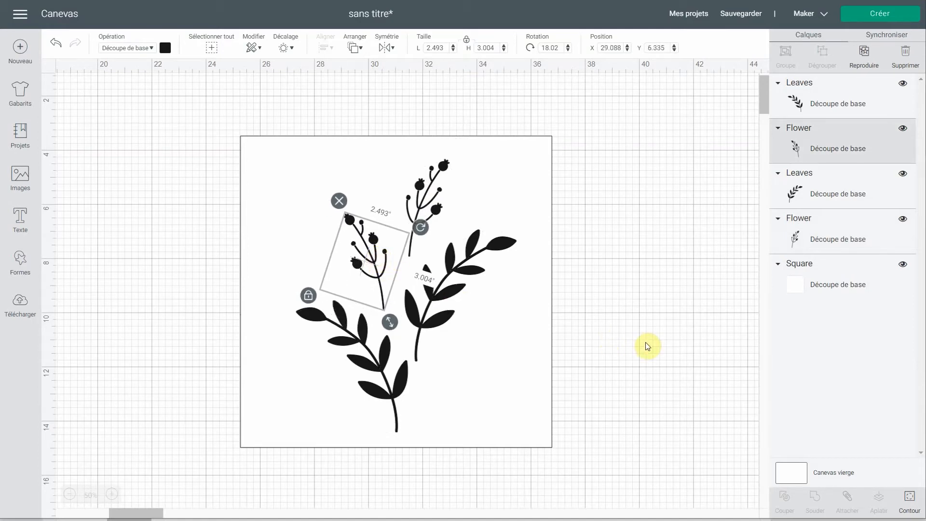
Hide the square and group the four branches.
left_click(902, 265)
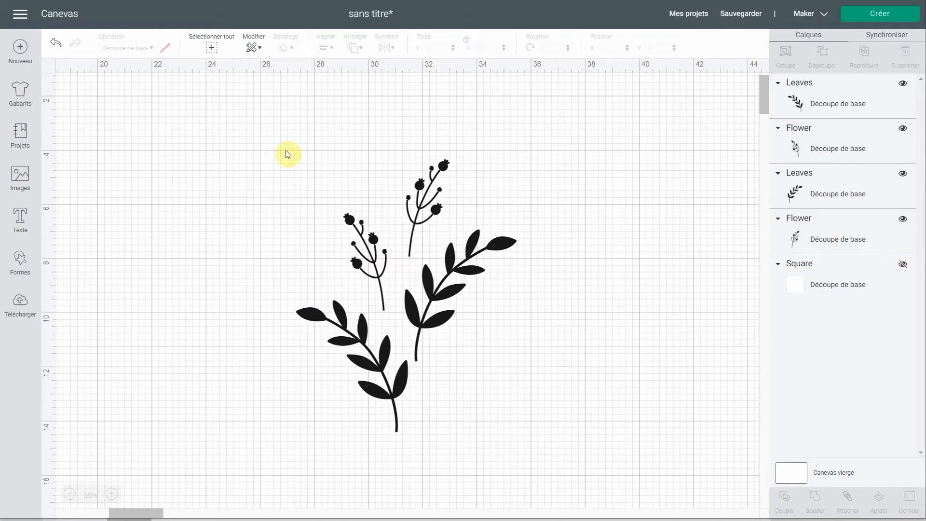
left_click(215, 47)
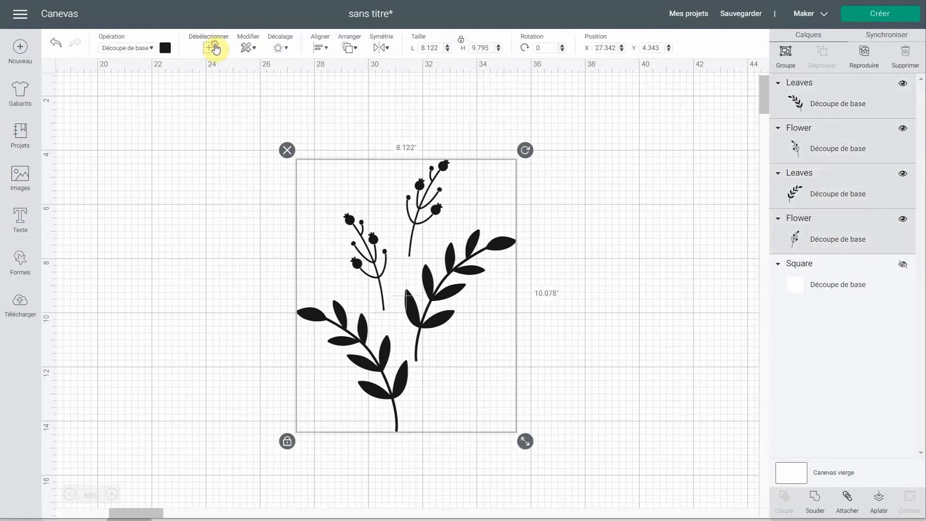
left_click(794, 54)
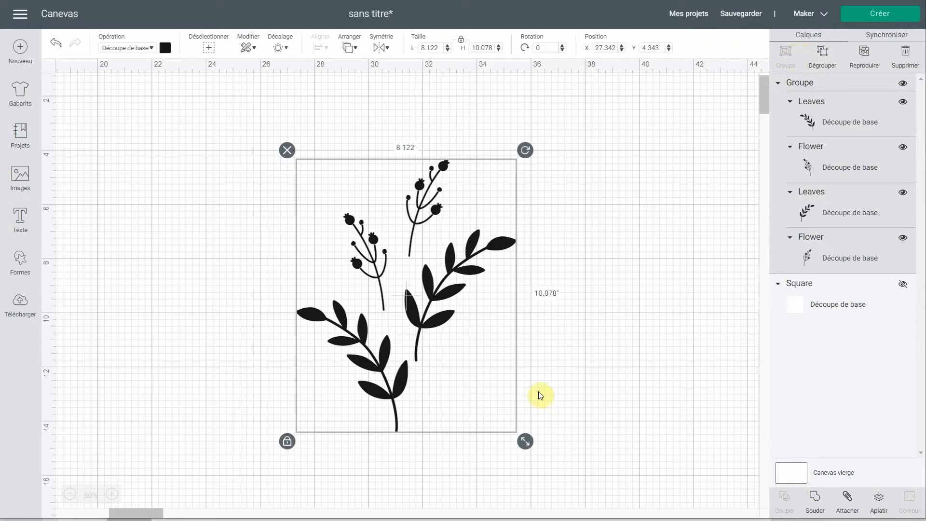
Duplicate the branch group and stack the two groups vertically, with the lower one at about X 27.48, Y 7.329.
left_click(866, 60)
left_click_drag(444, 333, 426, 146)
left_click_drag(391, 373, 396, 453)
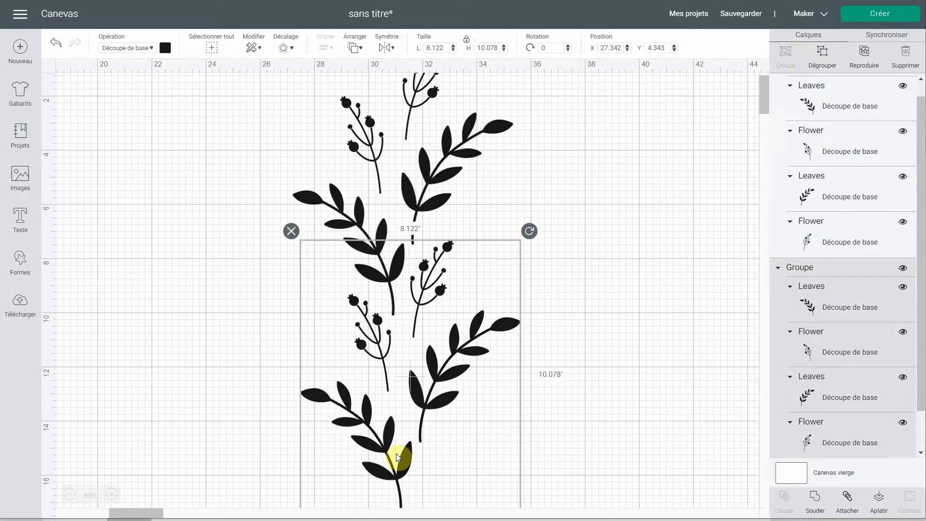
left_click(655, 410)
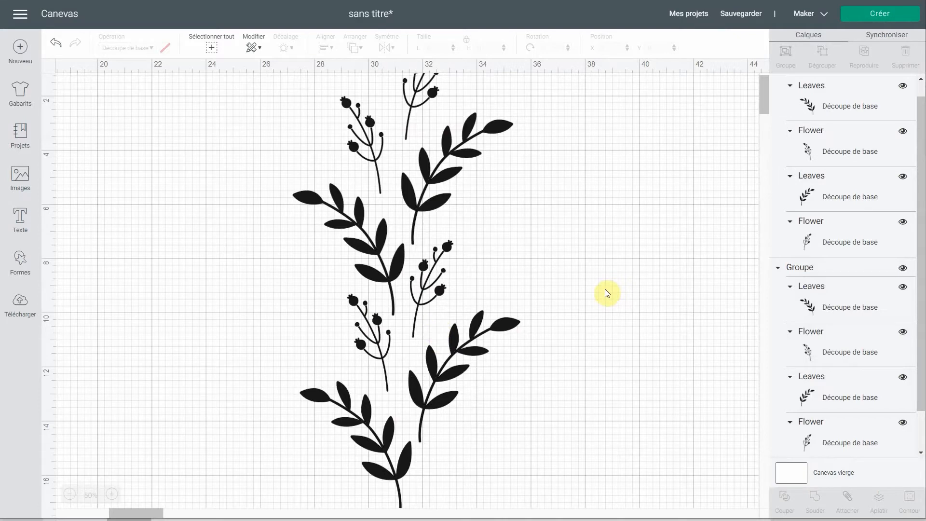
Duplicate the lower branch group and place the copy beside the stacked column at about X 33.619, Y 1.917.
left_click(450, 391)
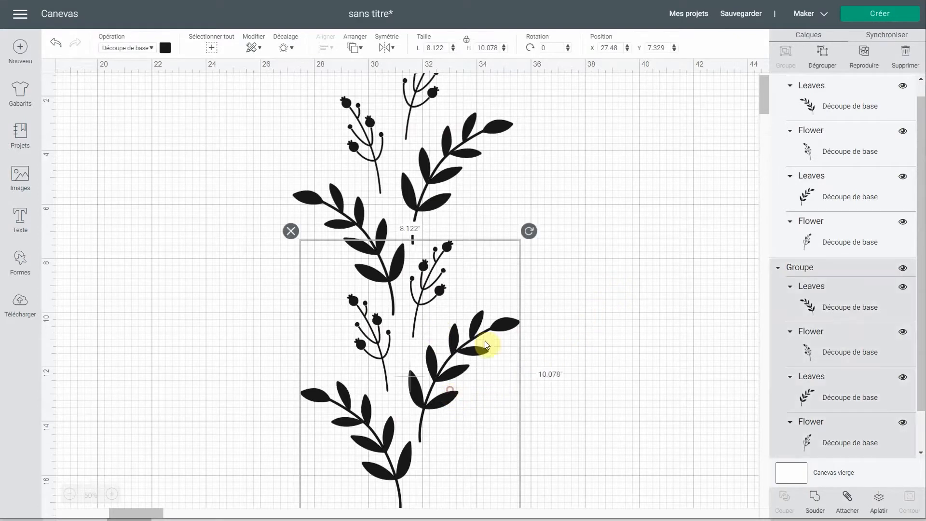
left_click(864, 71)
left_click_drag(458, 384, 619, 160)
left_click_drag(554, 233, 559, 292)
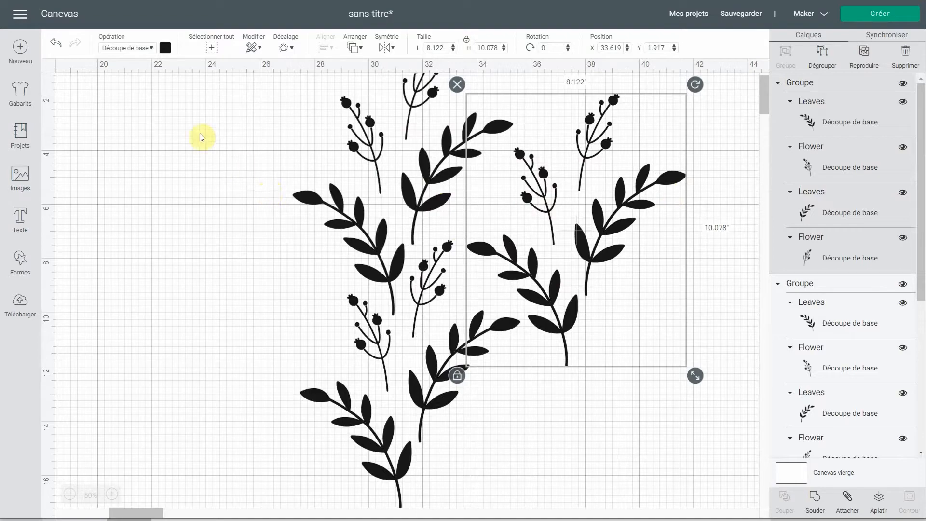
Open a new Cricut Design Space window and load the "Stencil entrée" project in it.
left_click(13, 2)
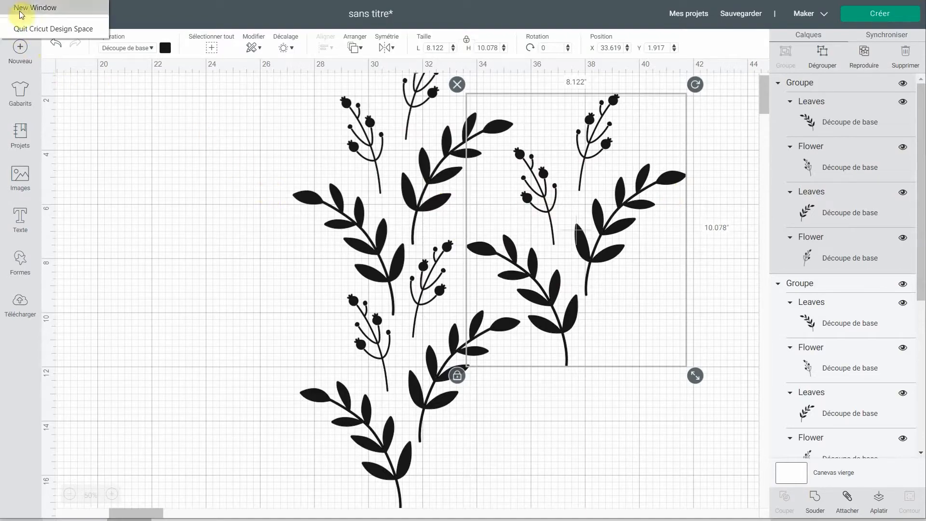
left_click(22, 8)
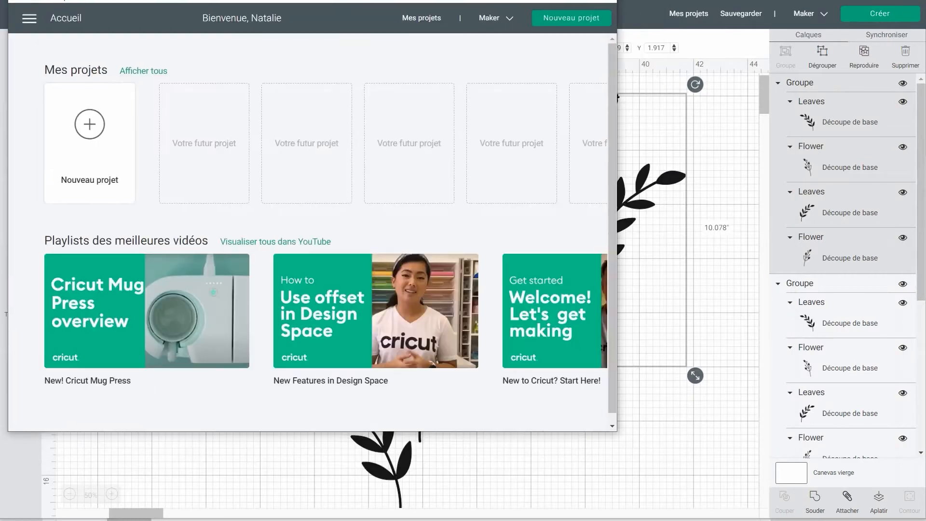
left_click_drag(606, 118, 902, 127)
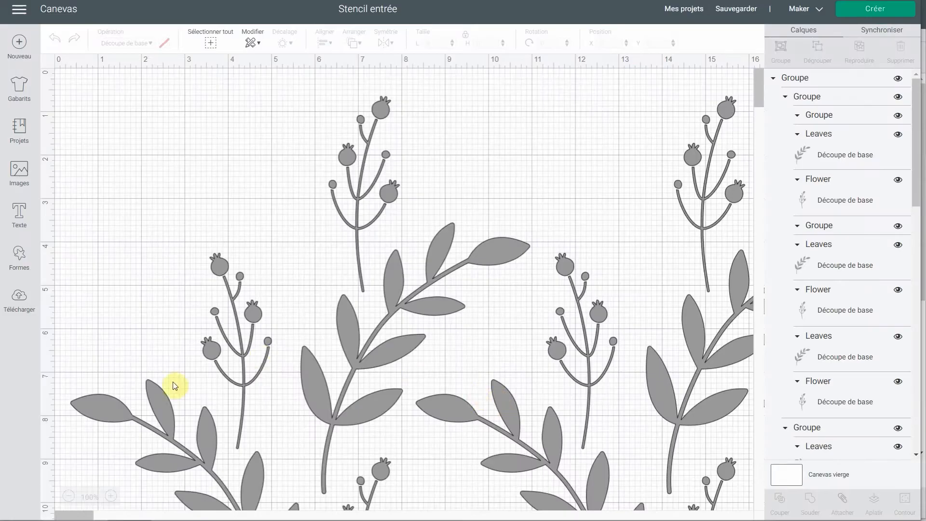
Spread the three branch columns apart unevenly, with the first at about X 3.708, Y 1.764 and the third at about X 24.458, Y 1.486.
left_click(68, 497)
left_click(68, 497)
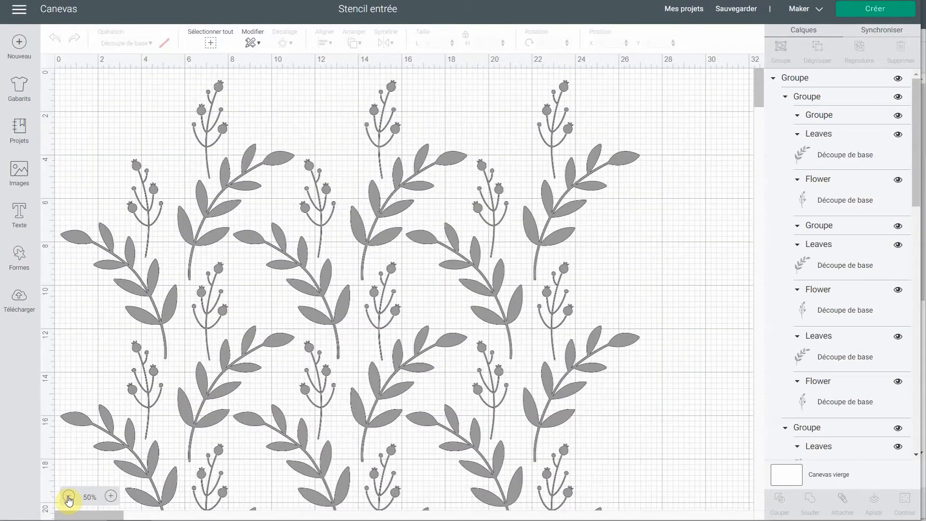
left_click(68, 496)
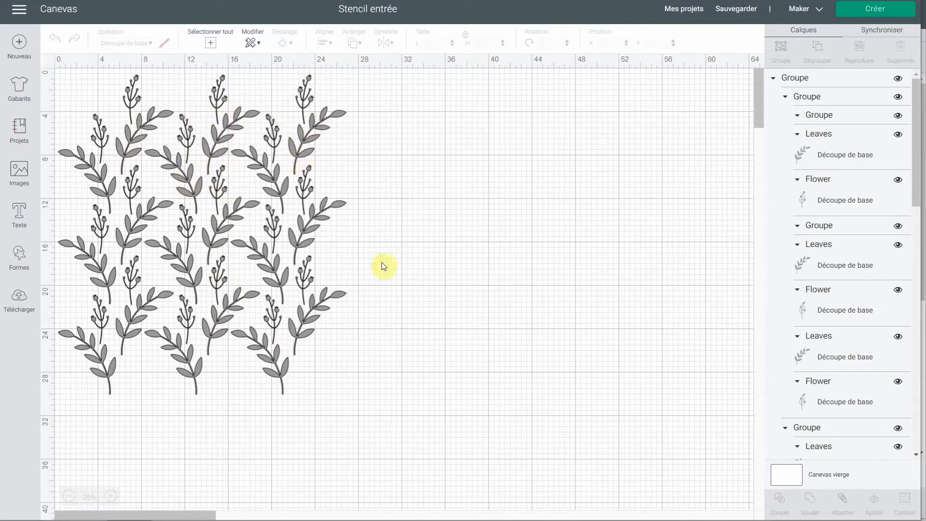
left_click(310, 227)
left_click_drag(321, 232, 456, 235)
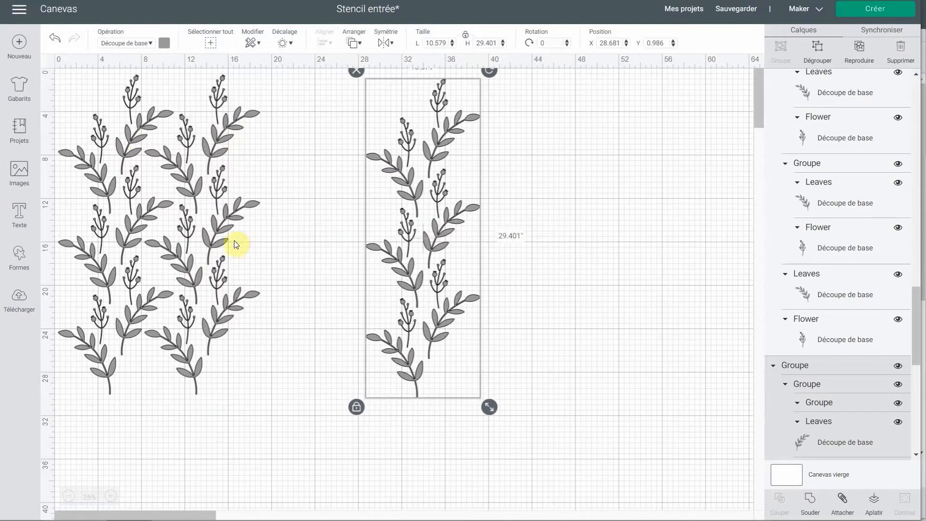
left_click_drag(217, 241, 302, 252)
left_click_drag(108, 263, 145, 276)
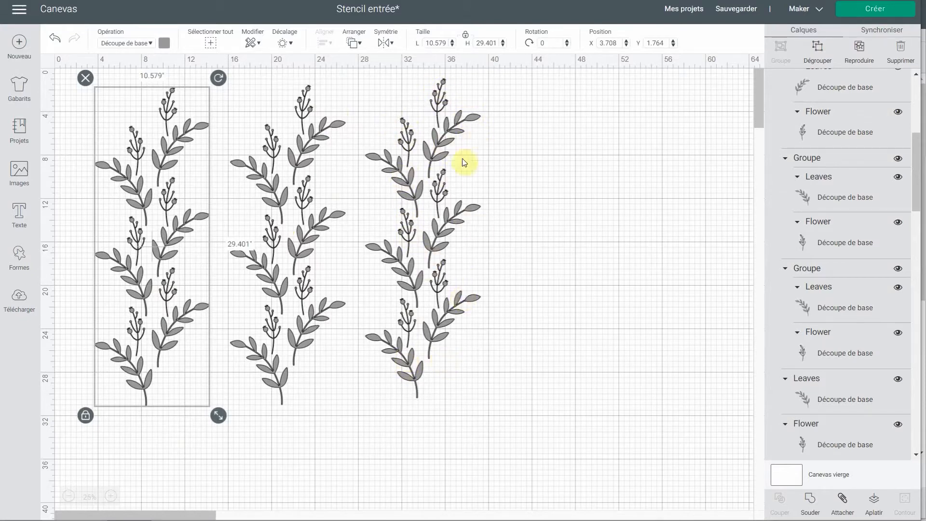
left_click(800, 161)
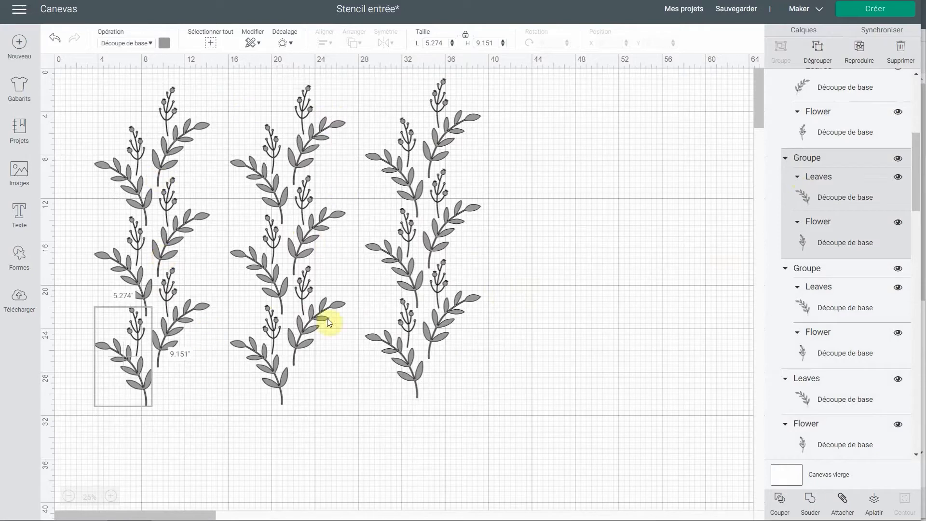
left_click_drag(419, 261, 373, 268)
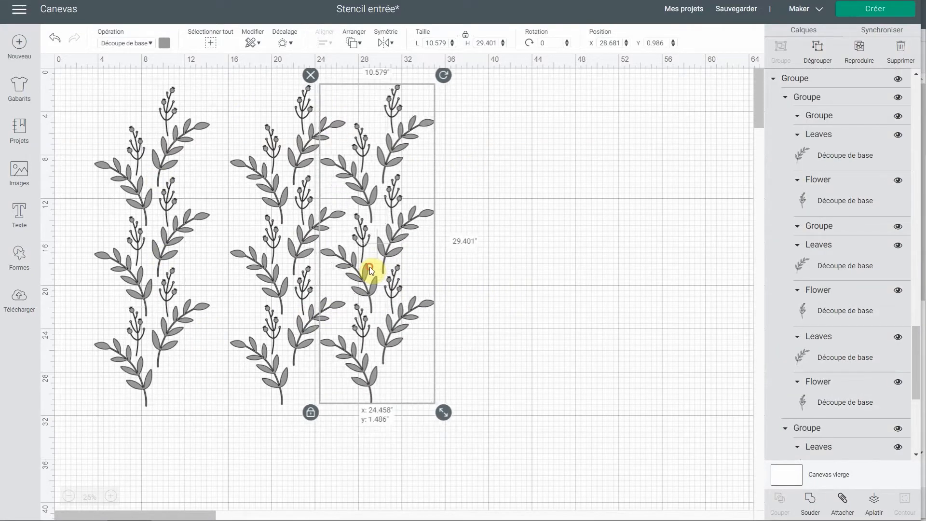
Align the three branch columns along their bottom edges and distribute them horizontally.
left_click_drag(575, 423, 86, 248)
left_click(318, 44)
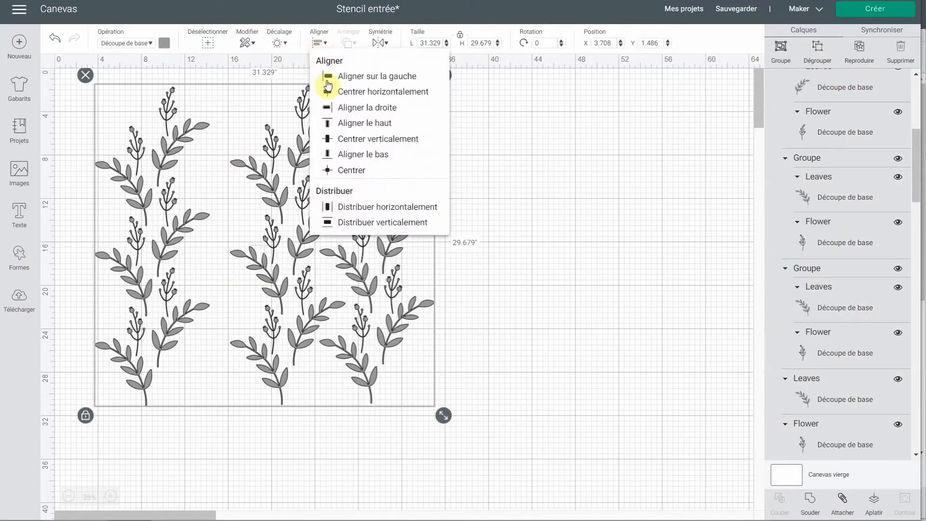
left_click(342, 155)
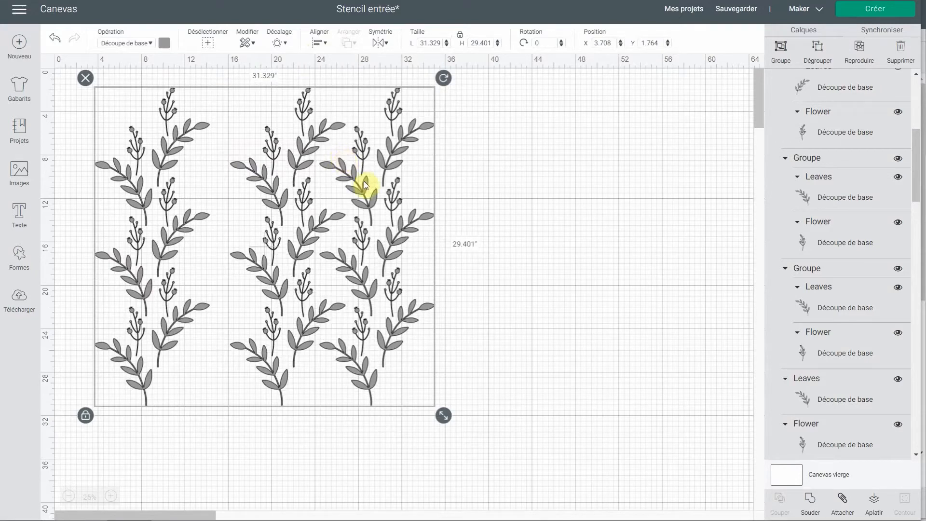
left_click(325, 45)
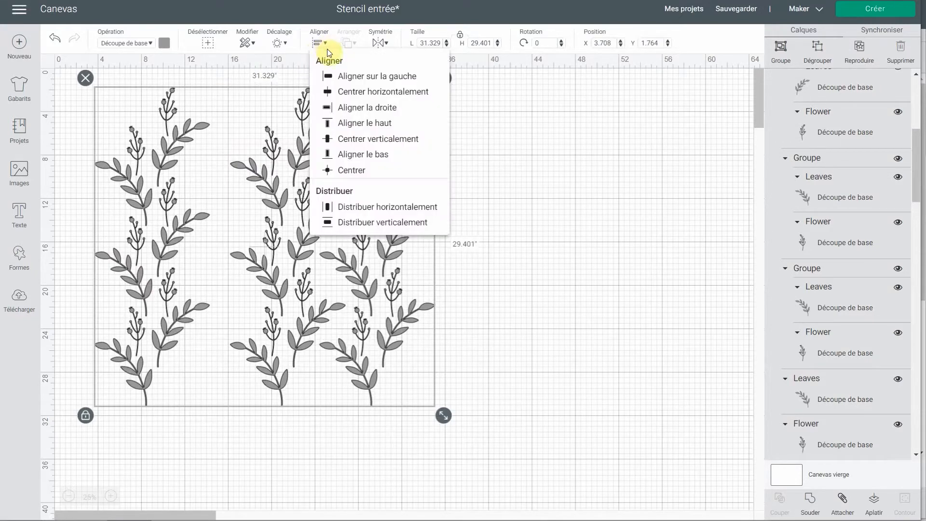
left_click(395, 213)
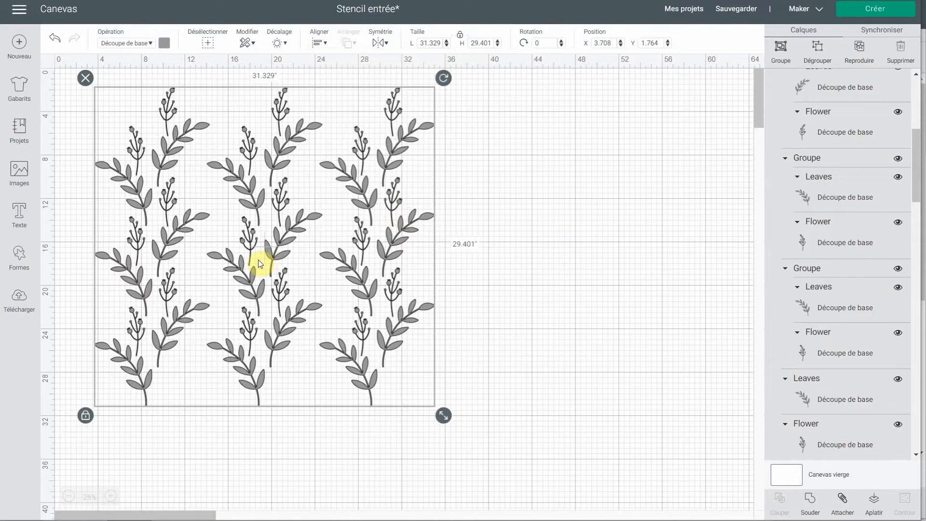
Move the three branch columns closer together, with the third column at about X 25.792, Y 1.819.
left_click_drag(248, 269, 271, 271)
left_click(296, 432)
left_click_drag(418, 264, 376, 270)
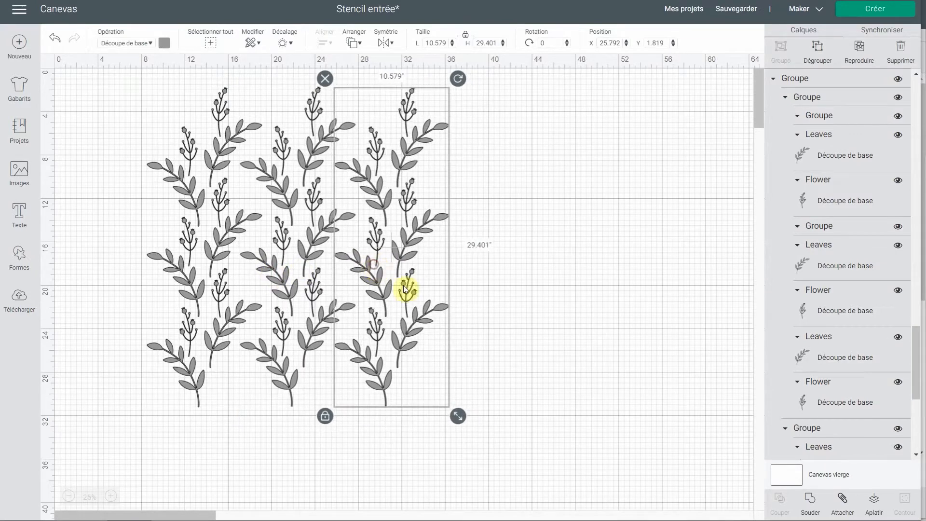
left_click(541, 399)
Realign the tightened columns to the bottom and distribute them evenly across their width.
left_click_drag(525, 384, 145, 184)
left_click(384, 45)
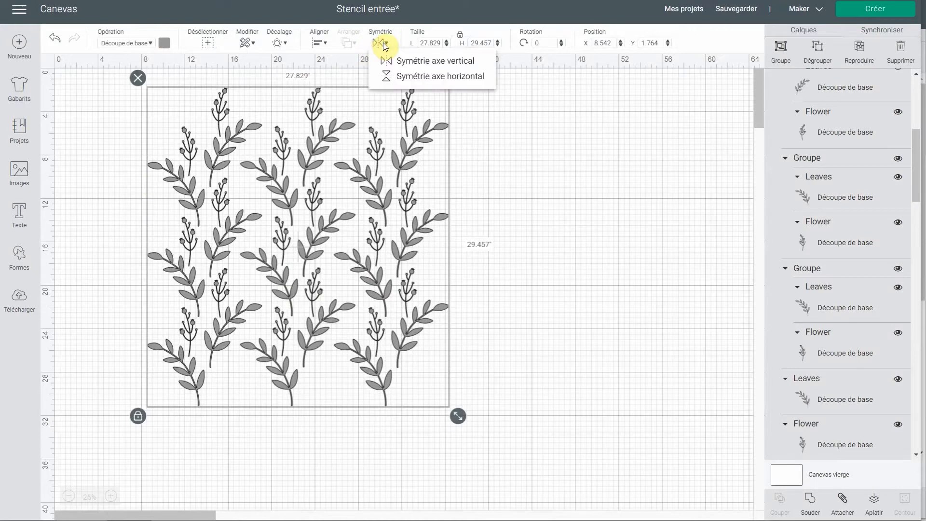
left_click(320, 45)
left_click(320, 45)
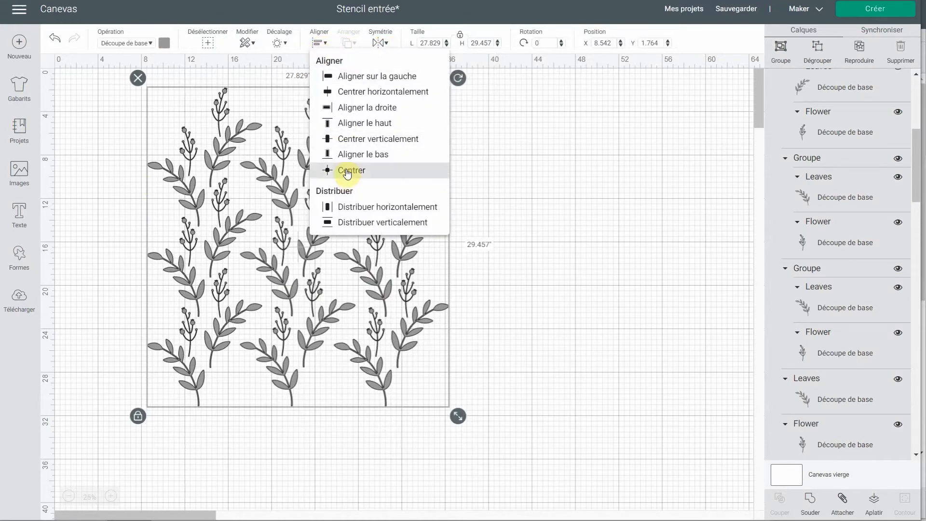
left_click(339, 155)
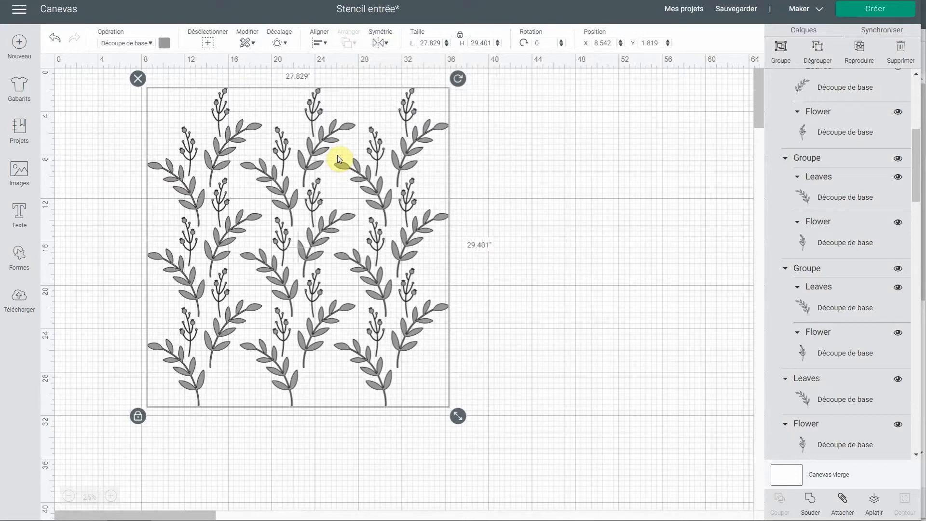
left_click(318, 45)
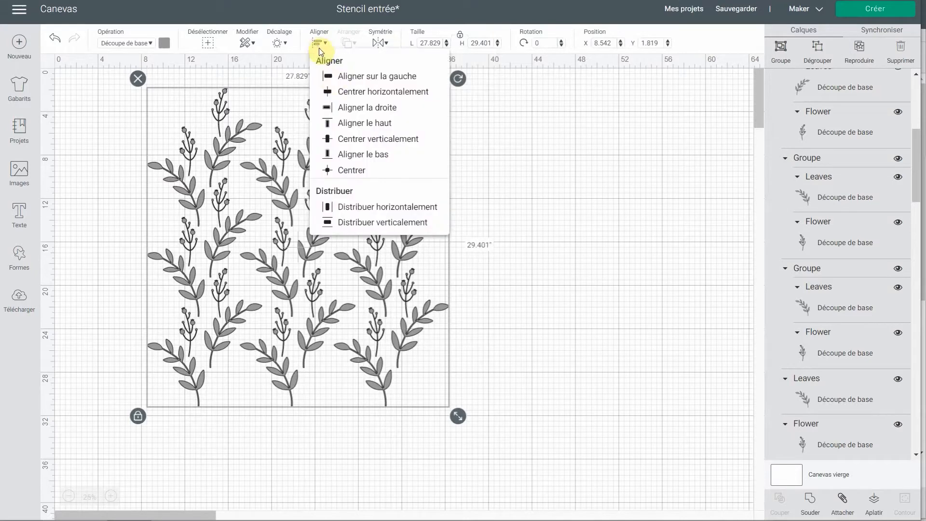
left_click(355, 209)
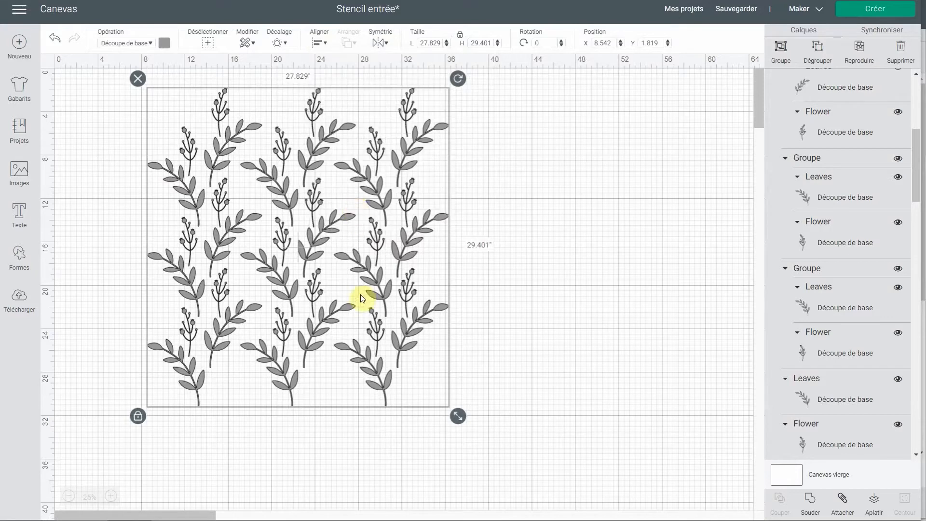
left_click(549, 330)
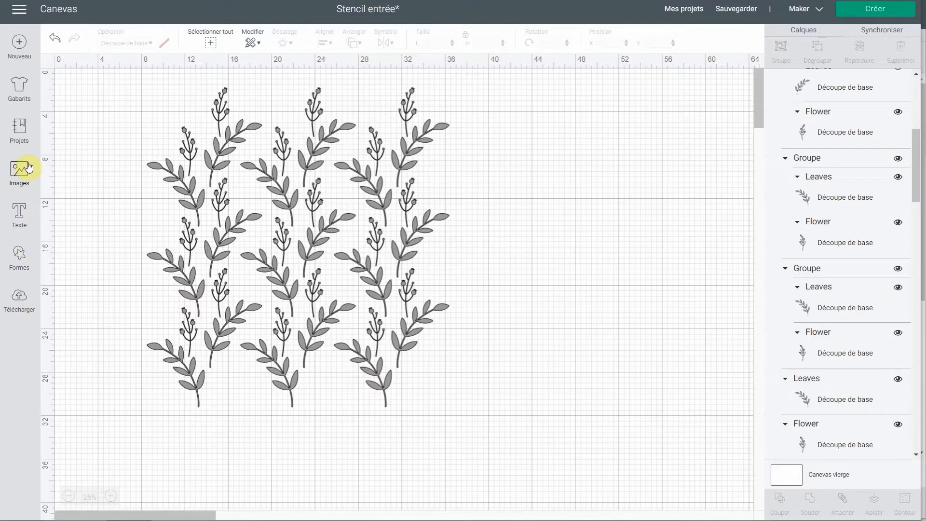
Add a square, size it to 11.5 inches, and place it beside the pattern at about X 41.305, Y 10.222.
left_click(30, 263)
left_click(89, 170)
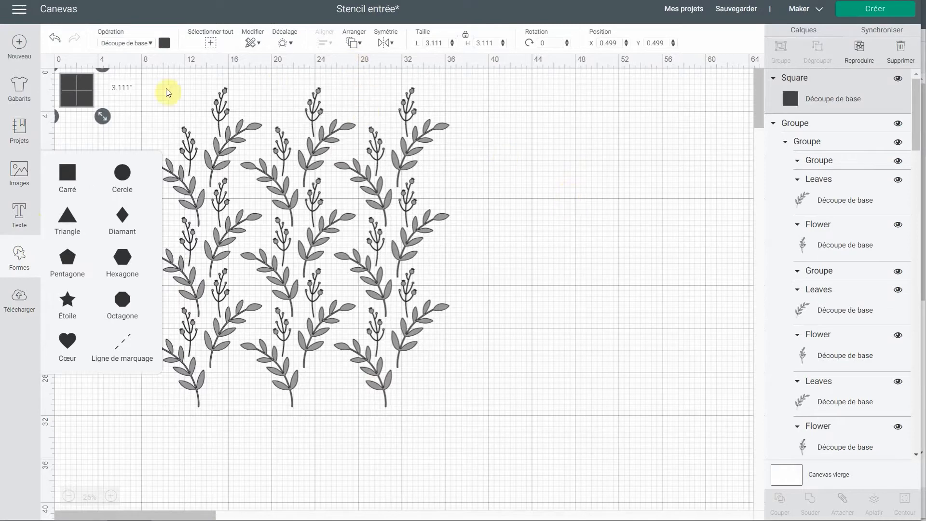
left_click_drag(89, 91, 616, 234)
left_click(440, 42)
type("11.5")
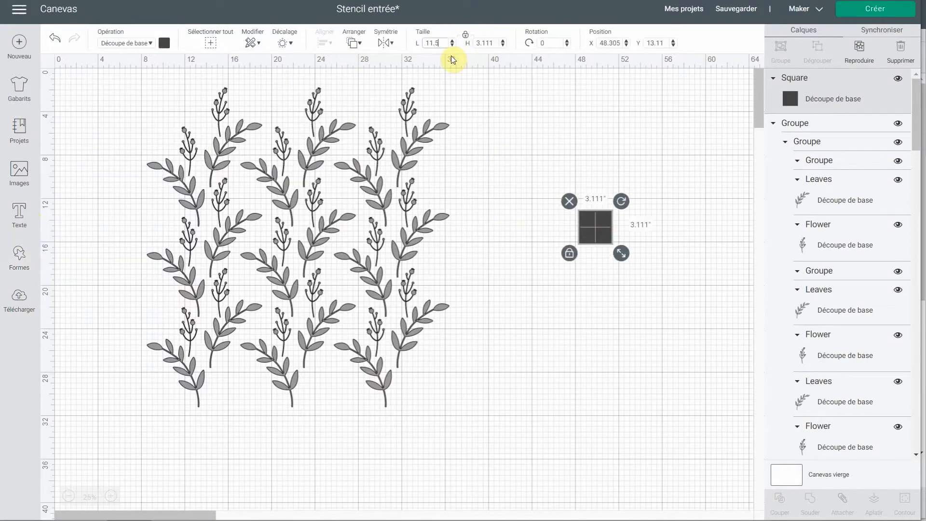
key("Return")
left_click_drag(616, 270, 571, 242)
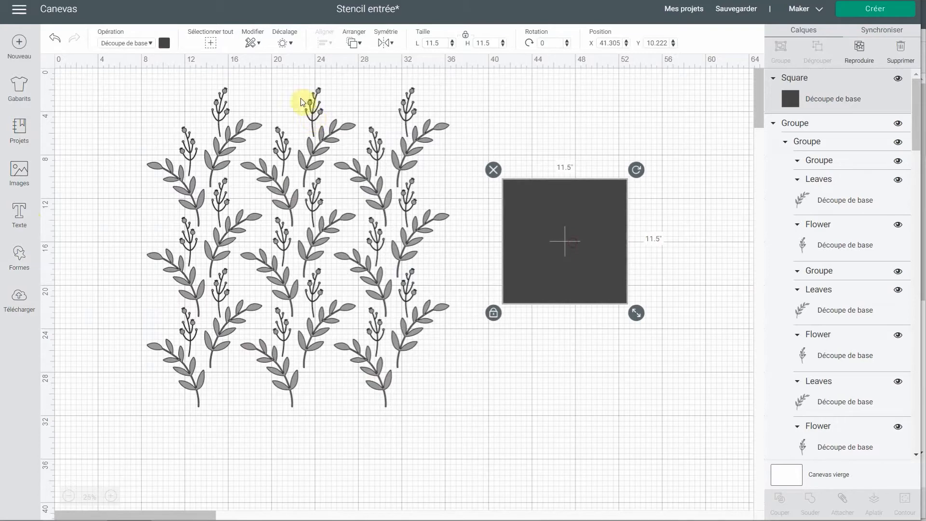
Colour the square white and move it over the middle of the pattern at about X 16.319, Y 11.722.
left_click(164, 42)
left_click(177, 159)
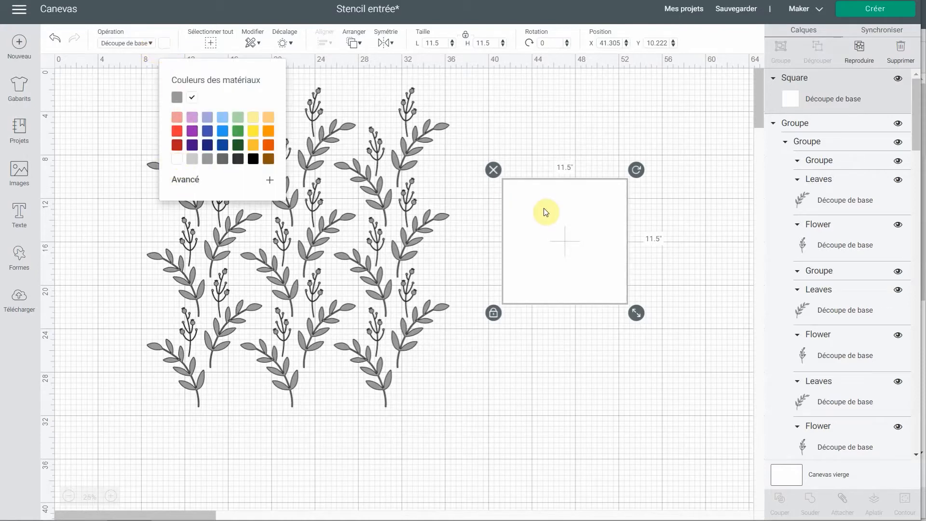
left_click_drag(512, 250, 287, 264)
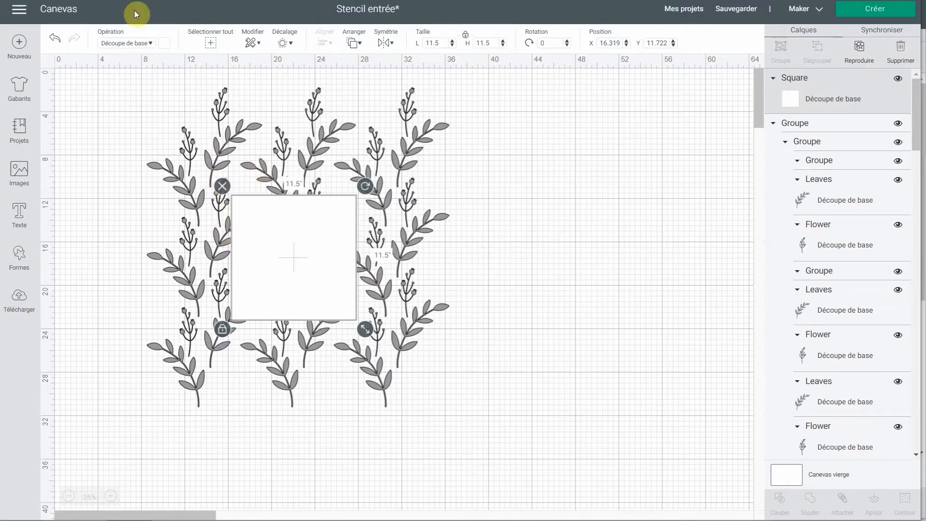
Change the square's operation to Stylo and reposition it as a frame over the pattern at about X 16.819, Y 12.166.
left_click(138, 43)
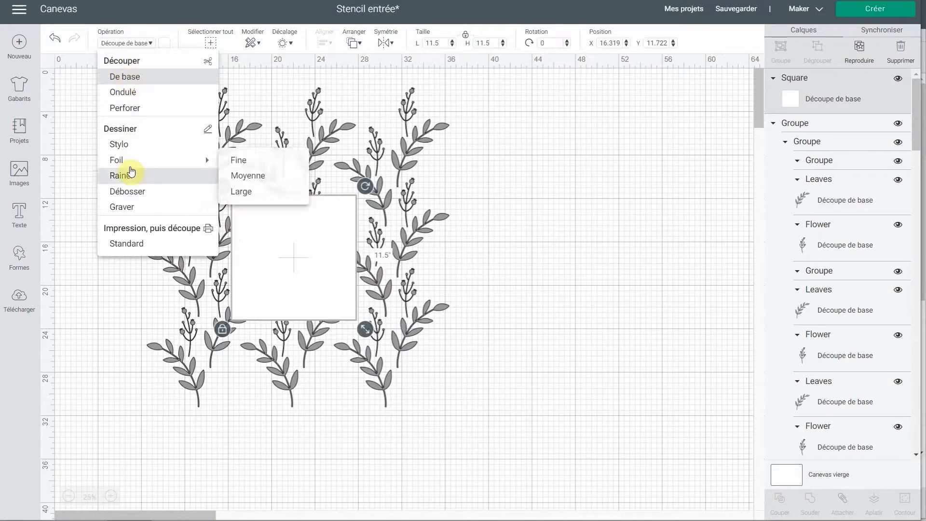
left_click(124, 145)
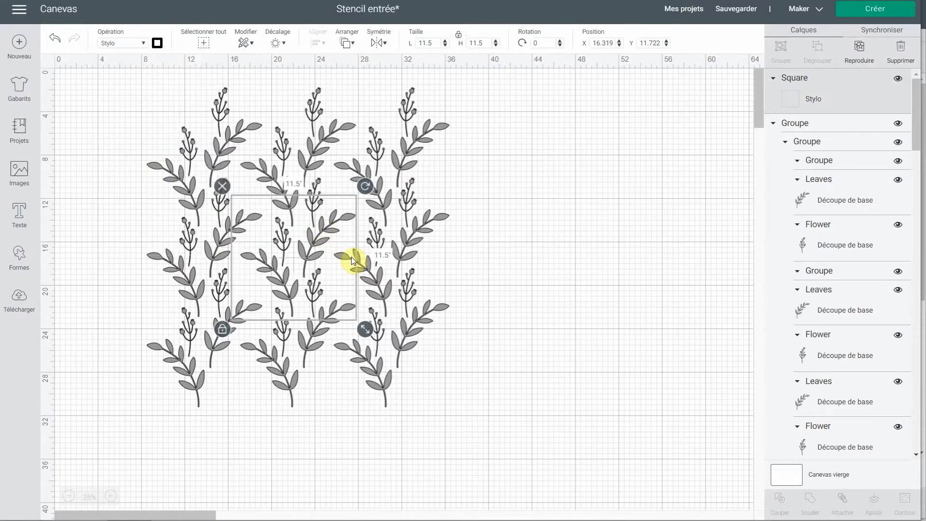
left_click_drag(347, 244, 348, 235)
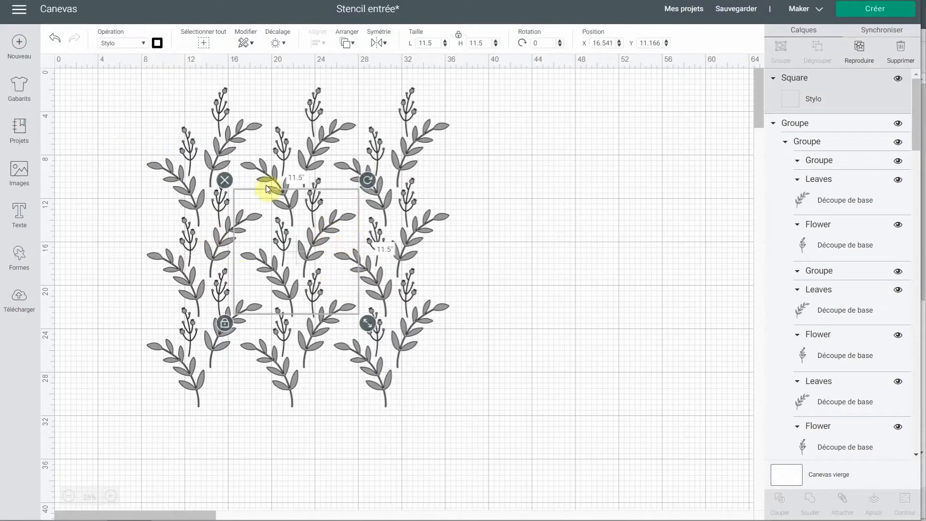
left_click(112, 499)
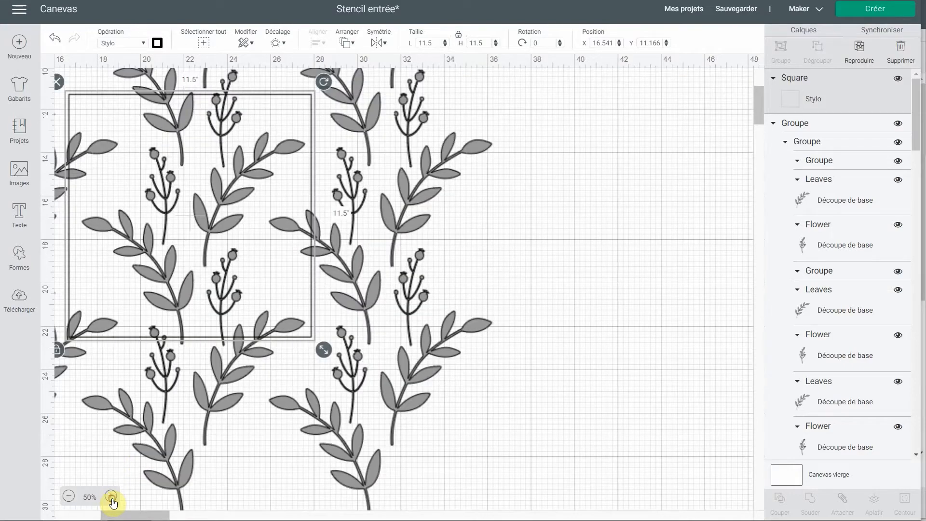
left_click(111, 499)
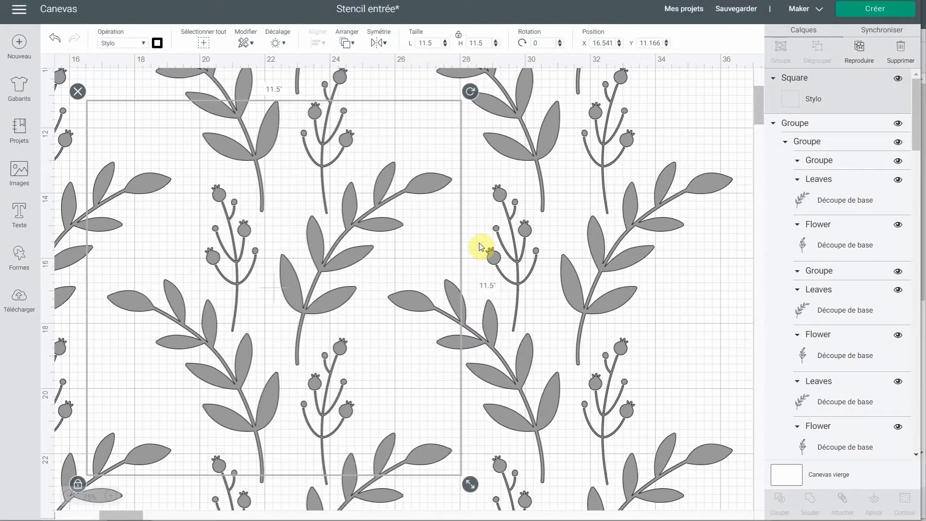
left_click_drag(462, 247, 471, 279)
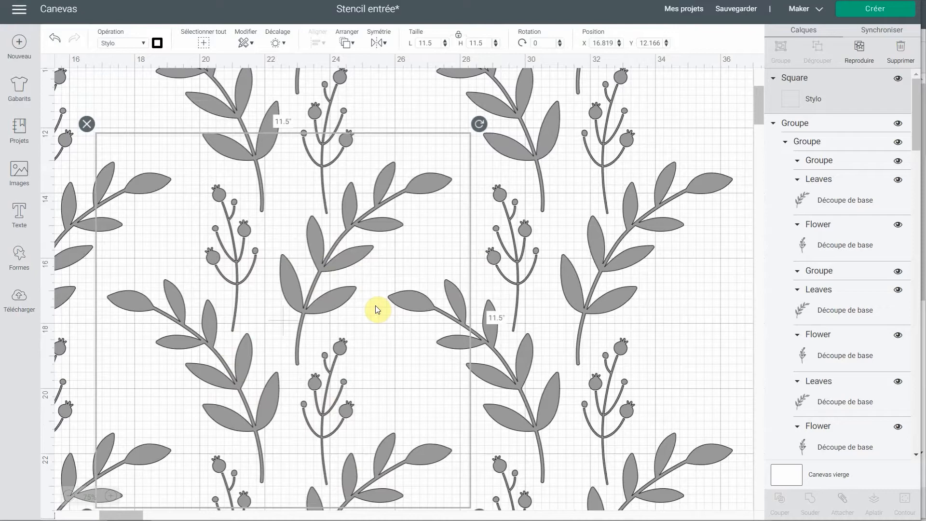
Shift the square frame to about X 16.985, Y 12.166 and change its operation to Découpe de base.
scroll(377, 315, "down", 1)
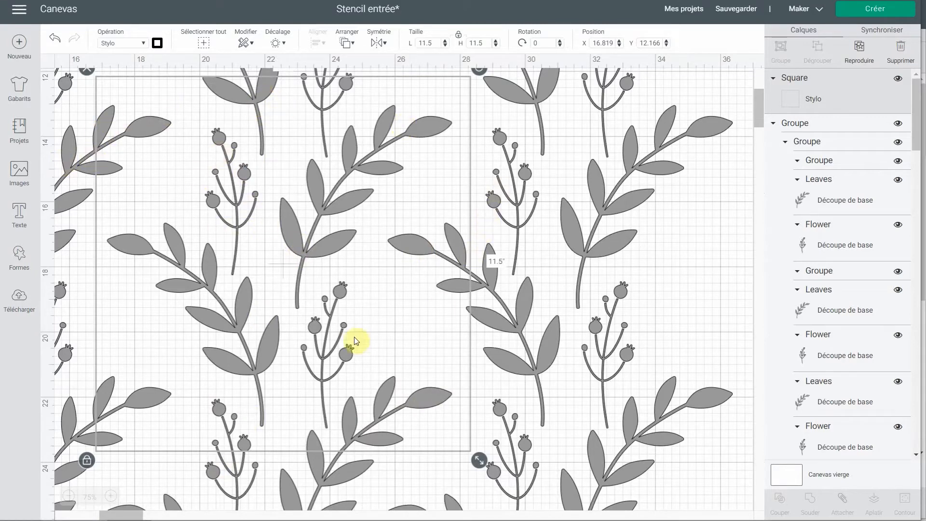
left_click_drag(470, 373, 476, 372)
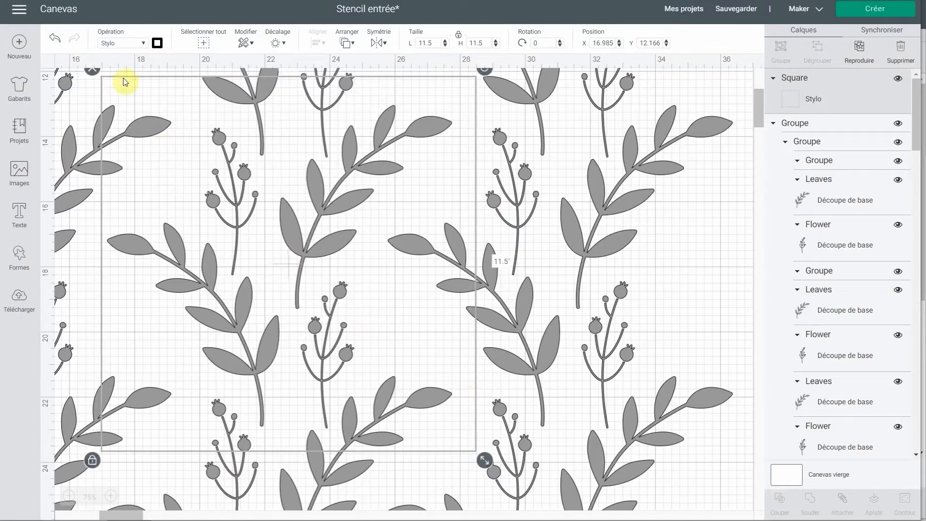
left_click(144, 43)
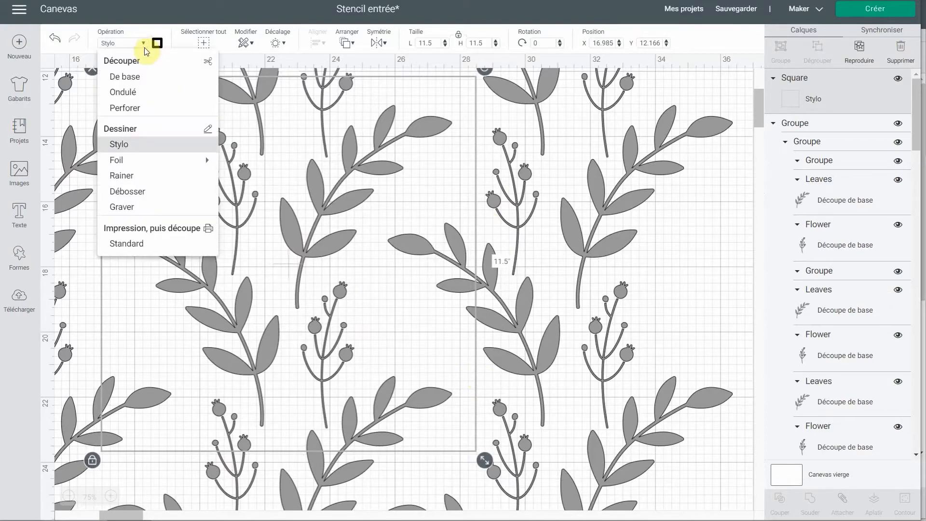
left_click(144, 81)
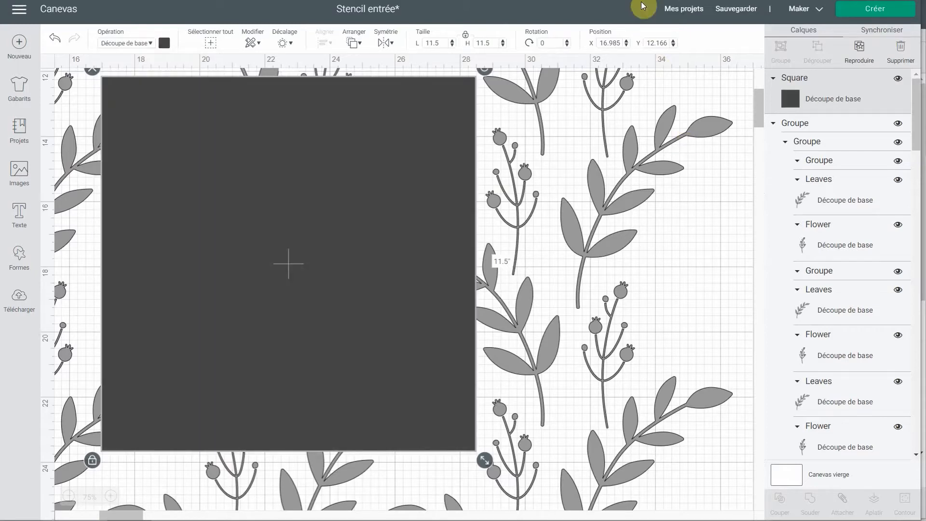
Save the project as a separate copy titled "Stencil entrée - coupe".
left_click(728, 11)
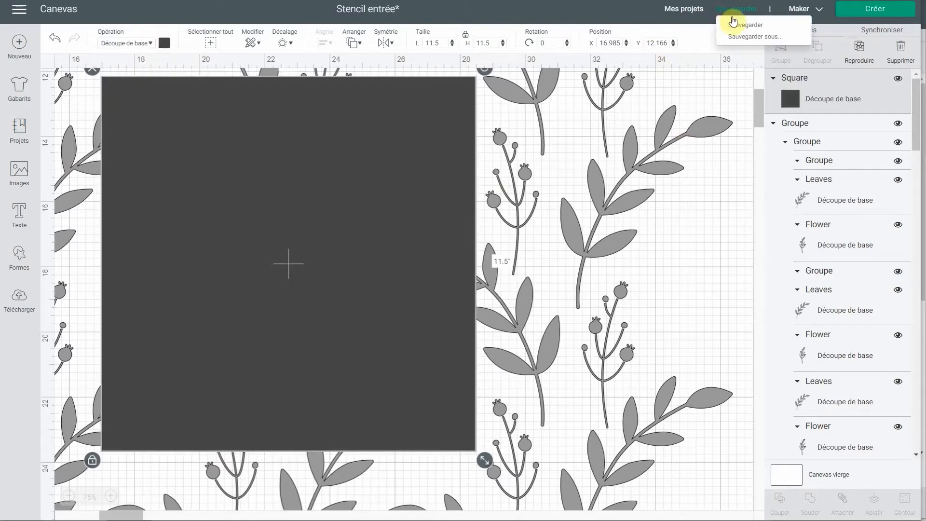
left_click(735, 38)
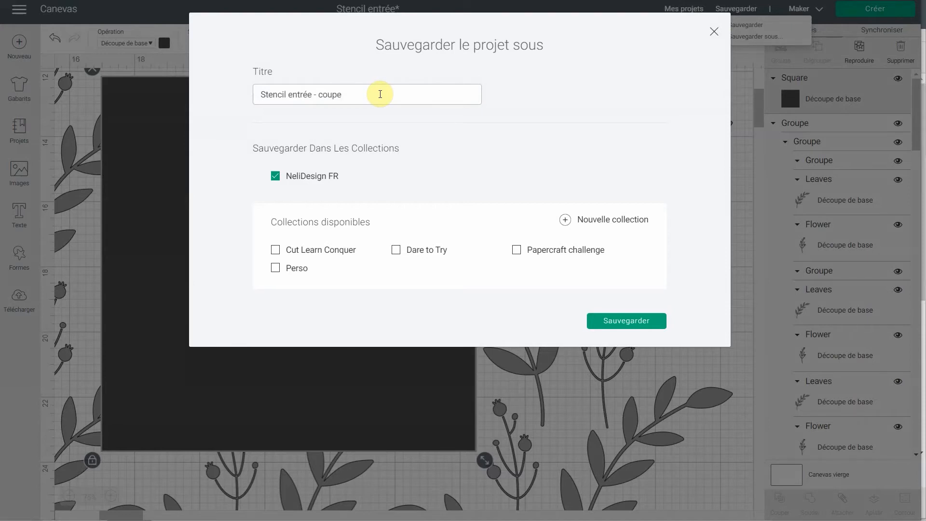
left_click(618, 322)
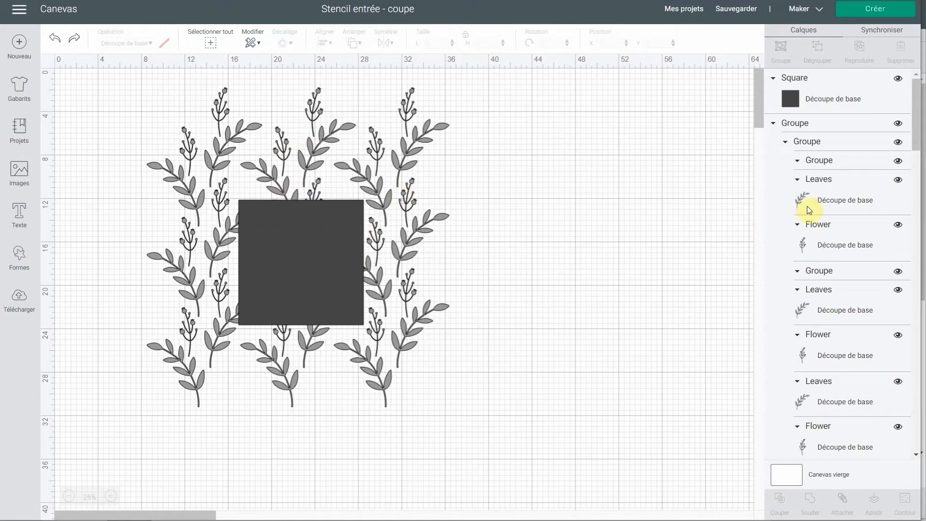
Hide the square and weld all the branch columns into a single shape.
left_click(898, 81)
left_click(803, 123)
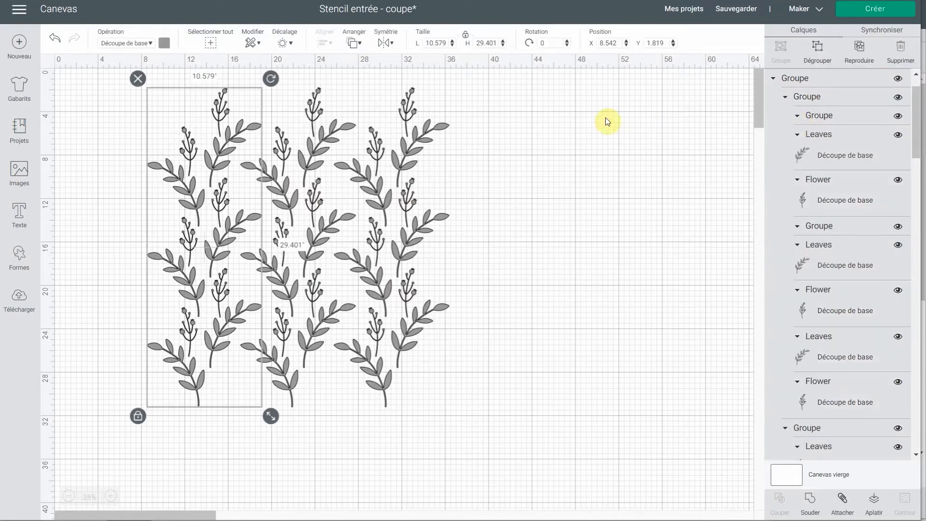
left_click(217, 47)
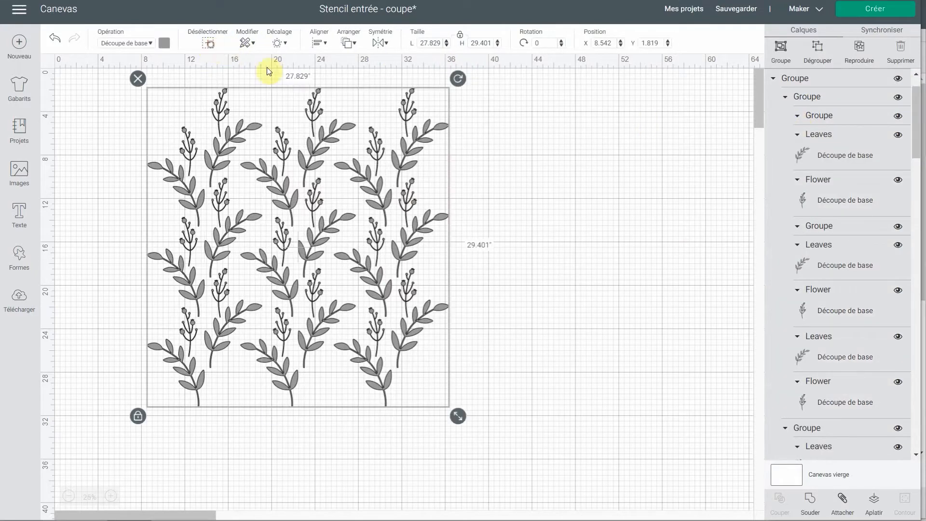
left_click(693, 493)
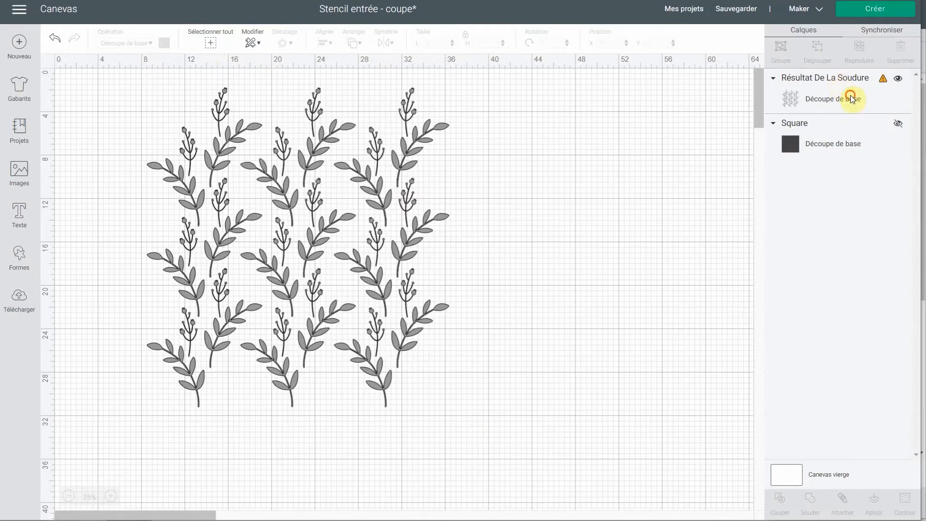
left_click(850, 95)
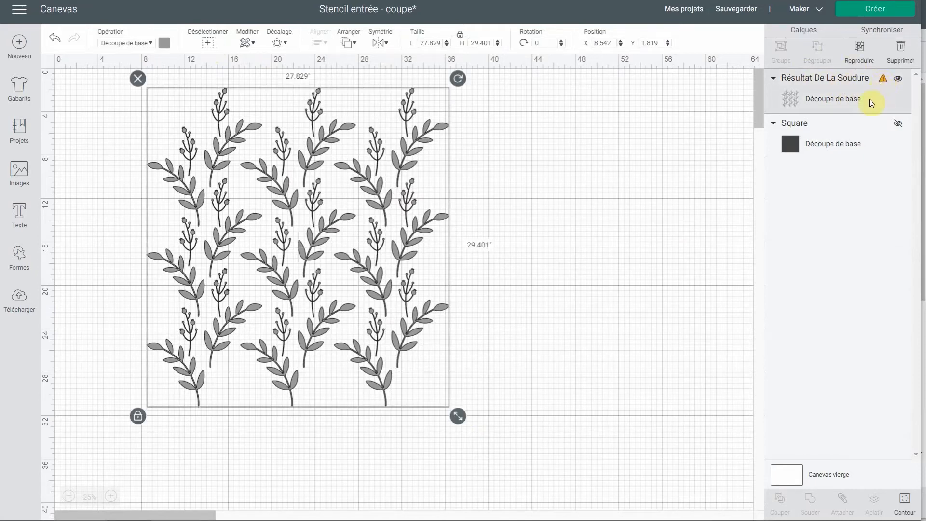
Show the square again and nudge the welded pattern over it to about X 8.764, Y 1.764.
left_click(900, 124)
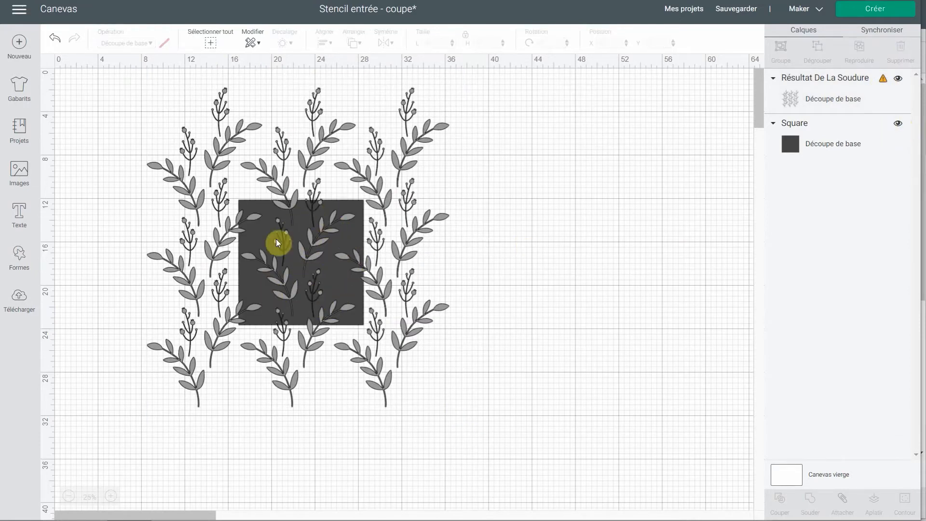
left_click(352, 230)
left_click_drag(404, 257, 408, 255)
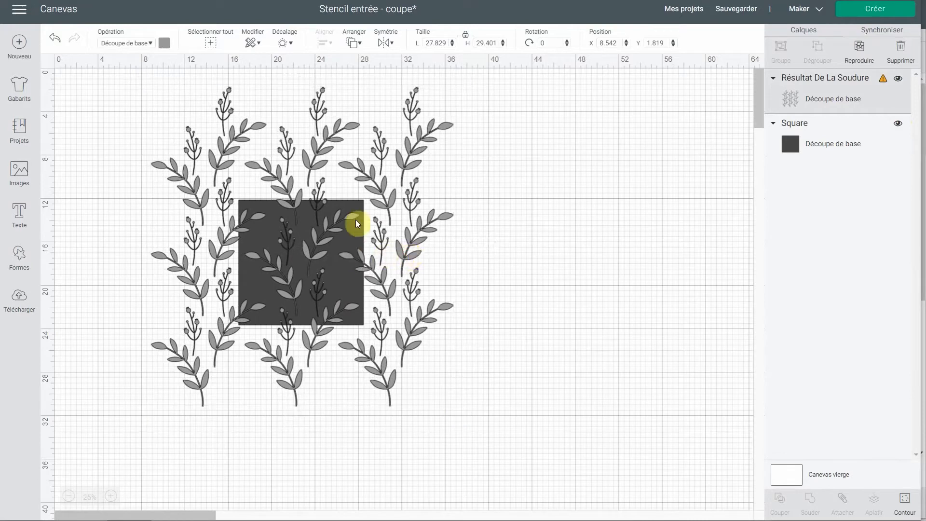
left_click_drag(355, 219, 353, 218)
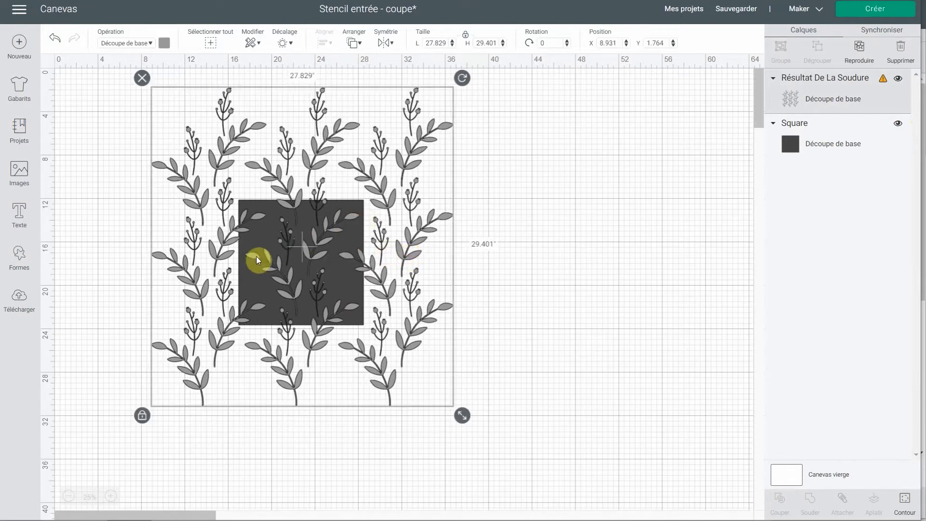
left_click_drag(256, 256, 254, 256)
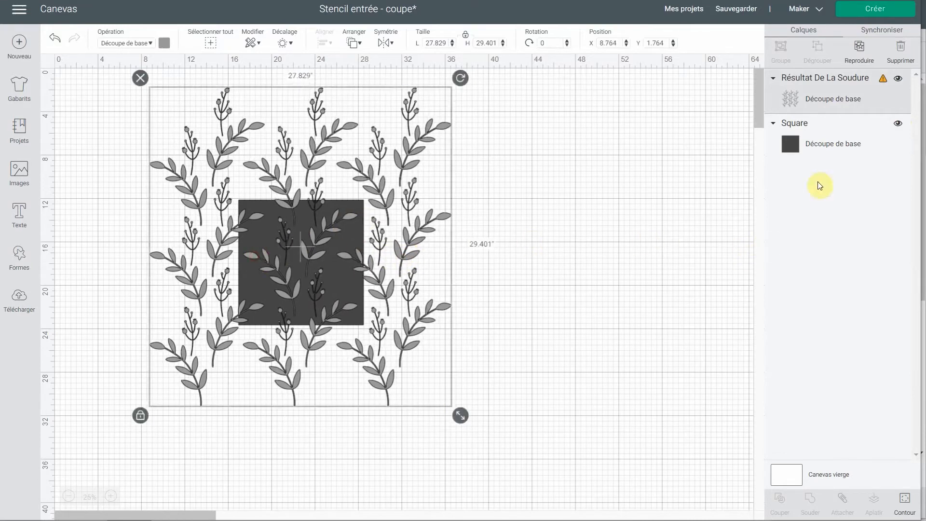
Slice the welded pattern with the square and delete the part of the pattern outside the square.
left_click(211, 43)
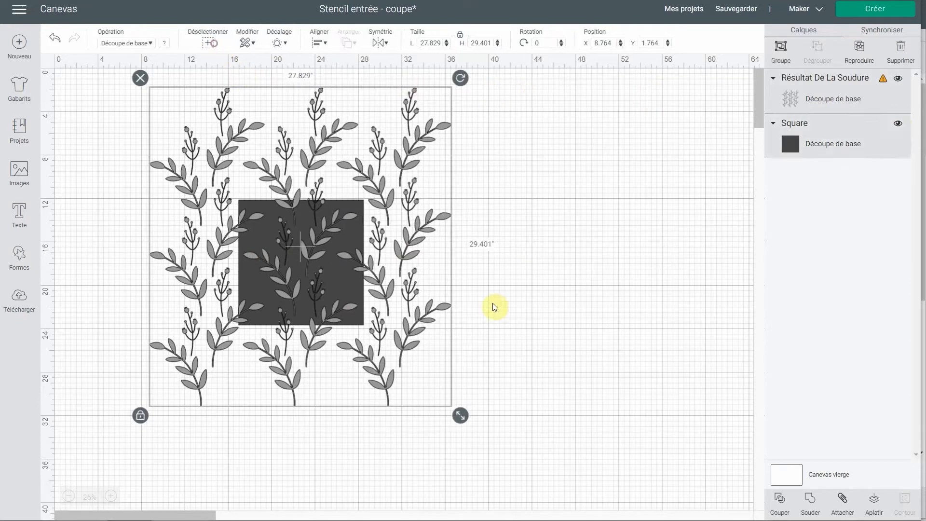
left_click(615, 457)
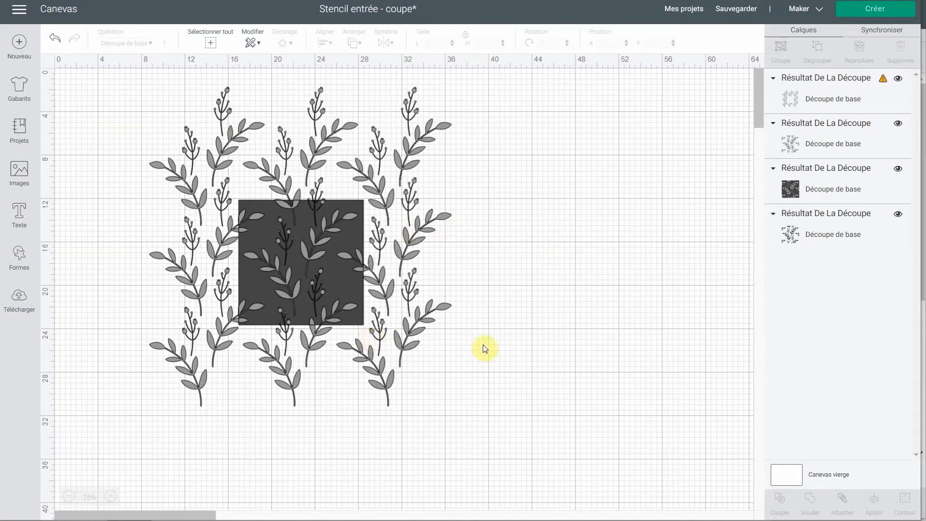
left_click(823, 99)
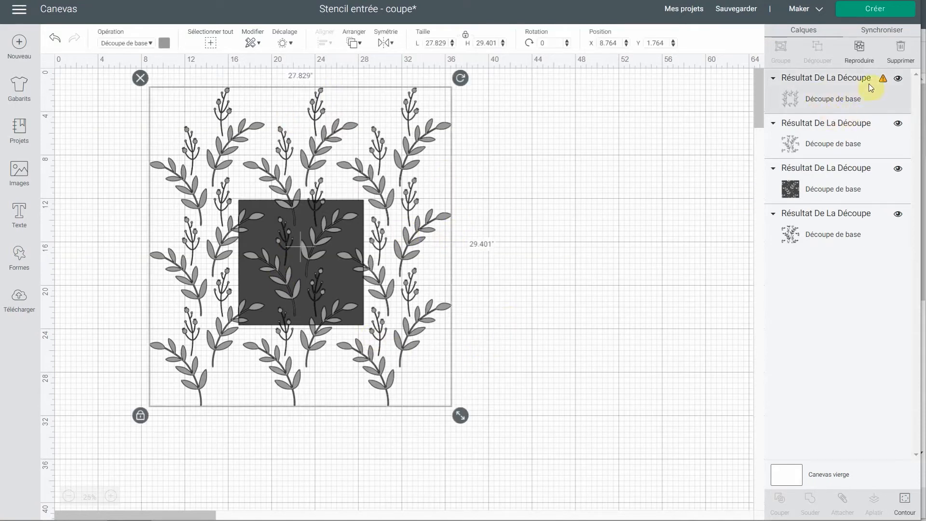
key("Delete")
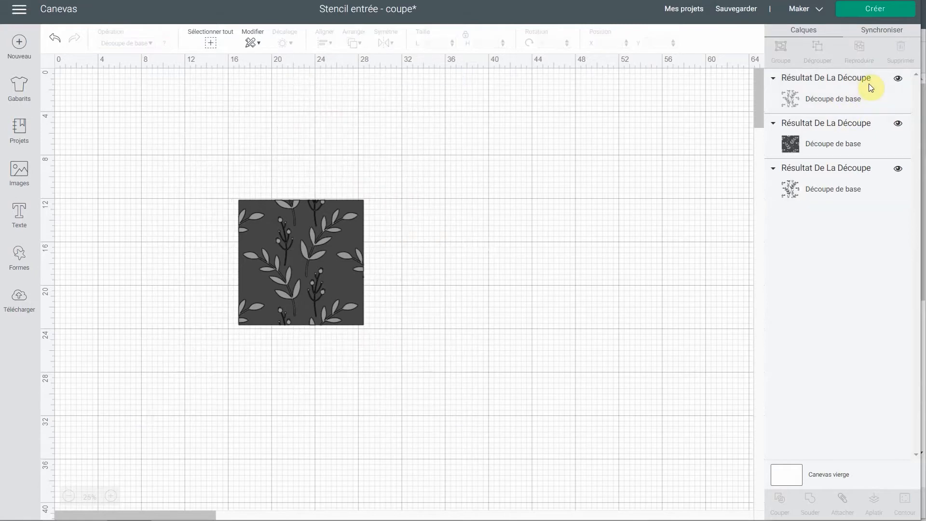
Delete the pierced square and the duplicate cropped pattern, keeping a single 11.5-inch pattern.
left_click(844, 144)
key("Delete")
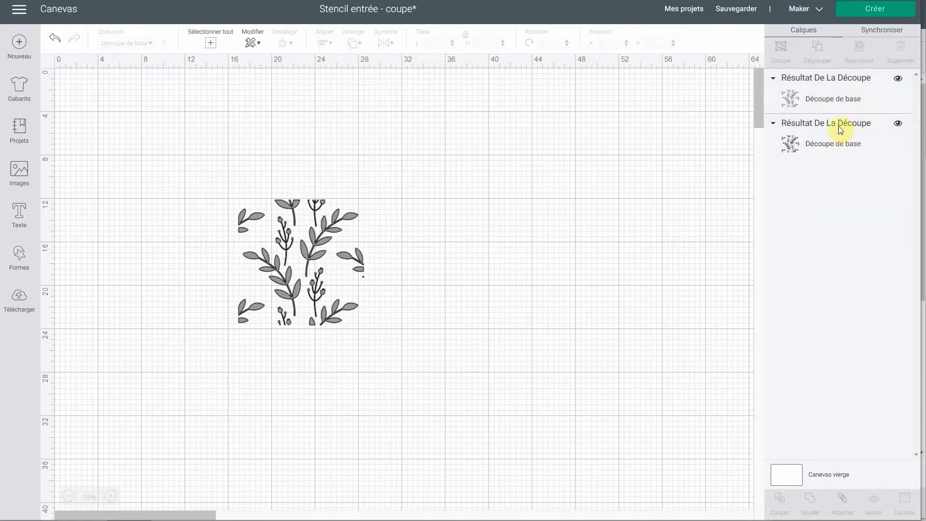
left_click(827, 84)
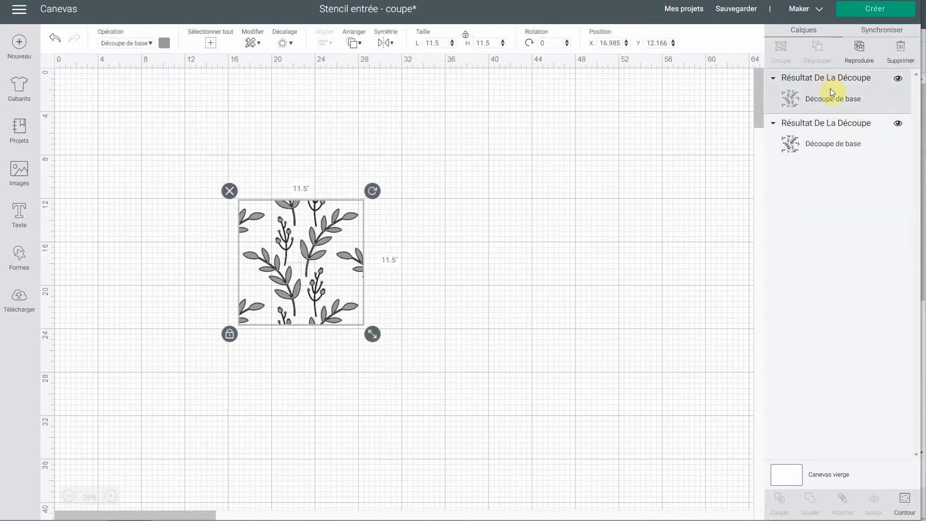
left_click(831, 143)
key("Delete")
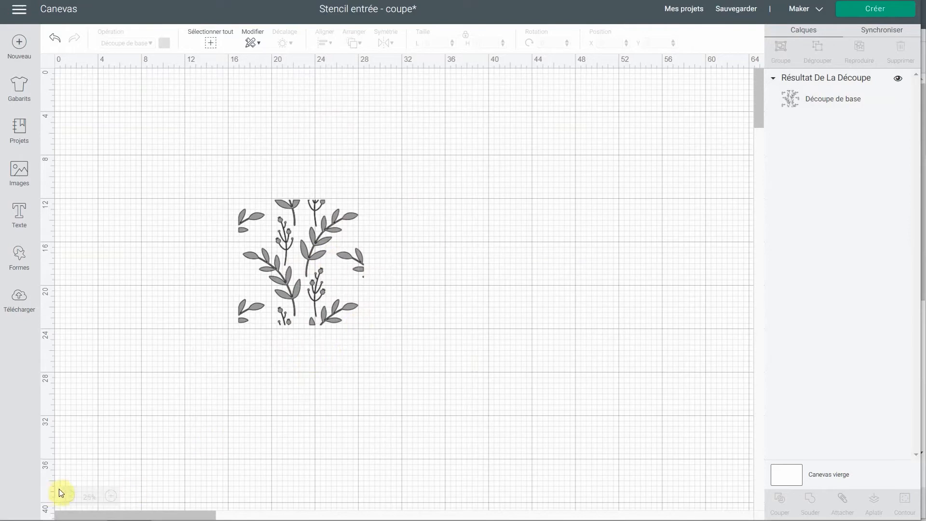
Add a square of about 3.37 inches over the cut-off leaves at the pattern's right edge, at about X 27.469, Y 16.333.
double_click(111, 496)
scroll(328, 279, "down", 10)
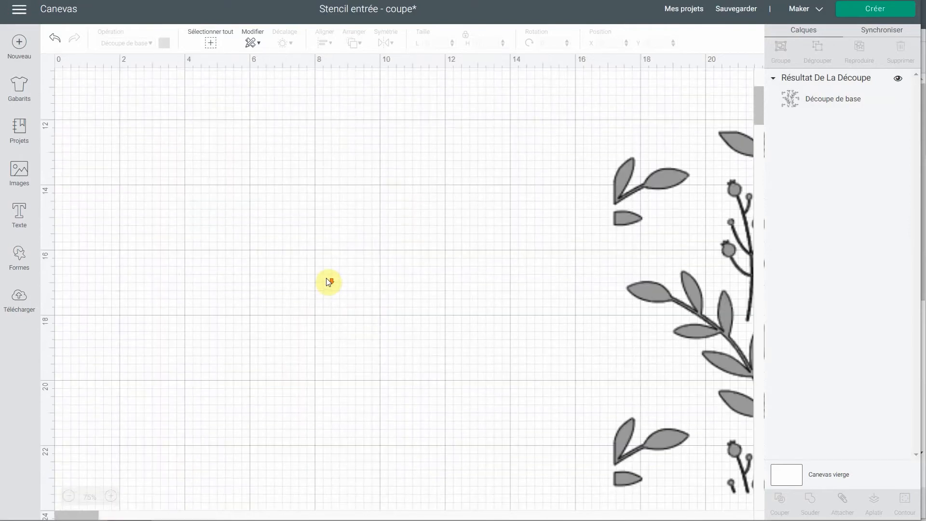
scroll(330, 277, "right", 2)
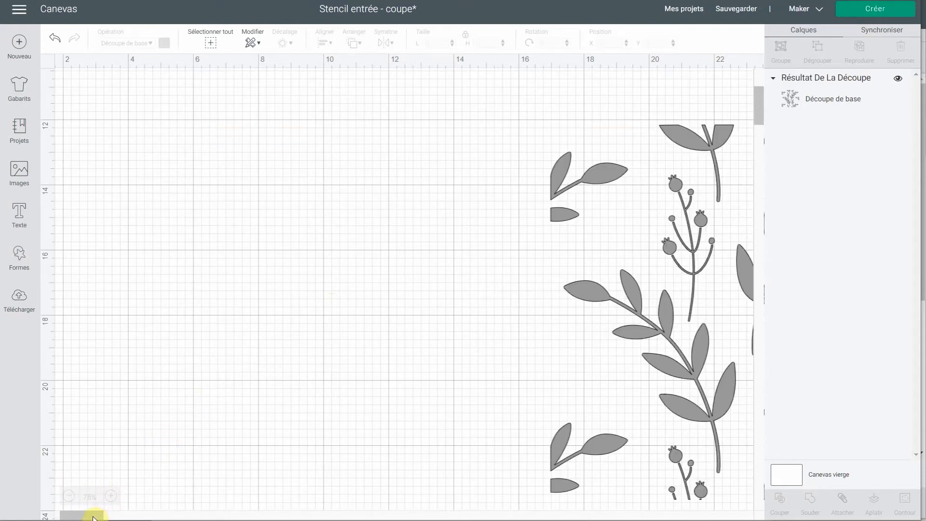
left_click(111, 496)
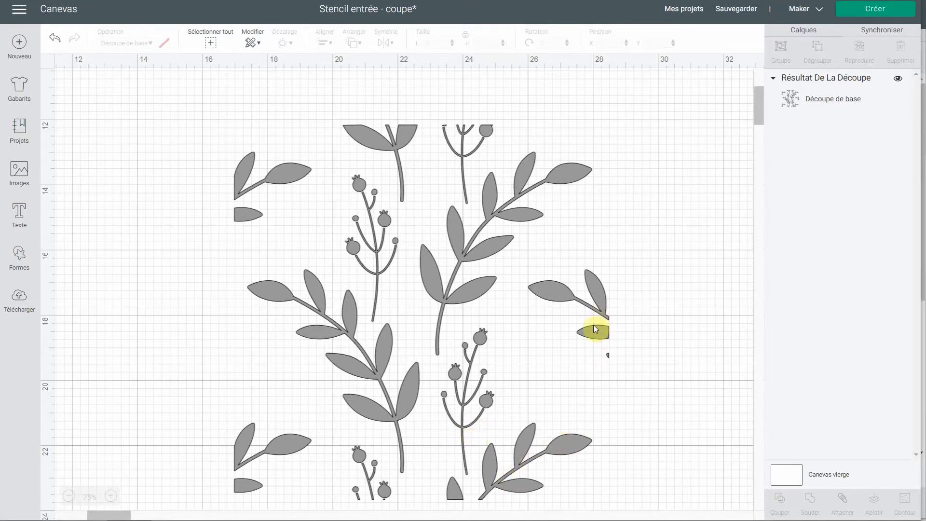
left_click(20, 256)
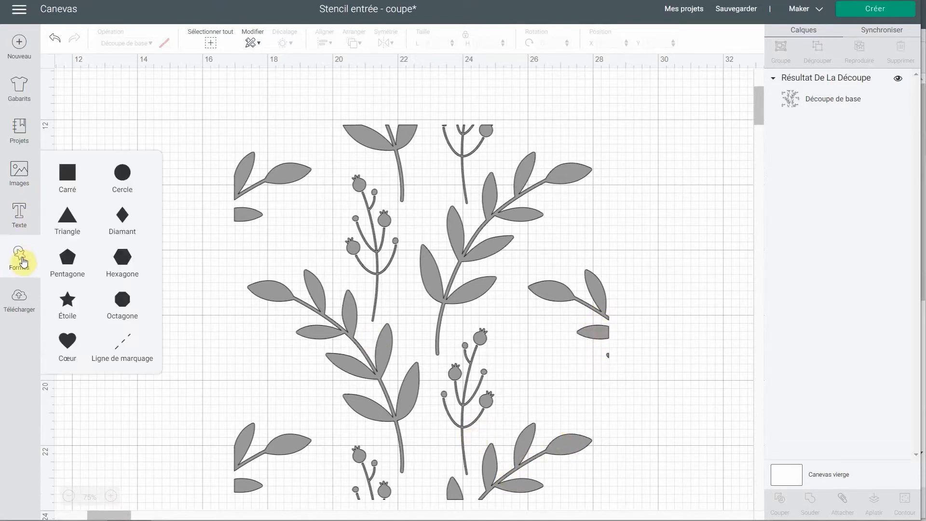
left_click(69, 176)
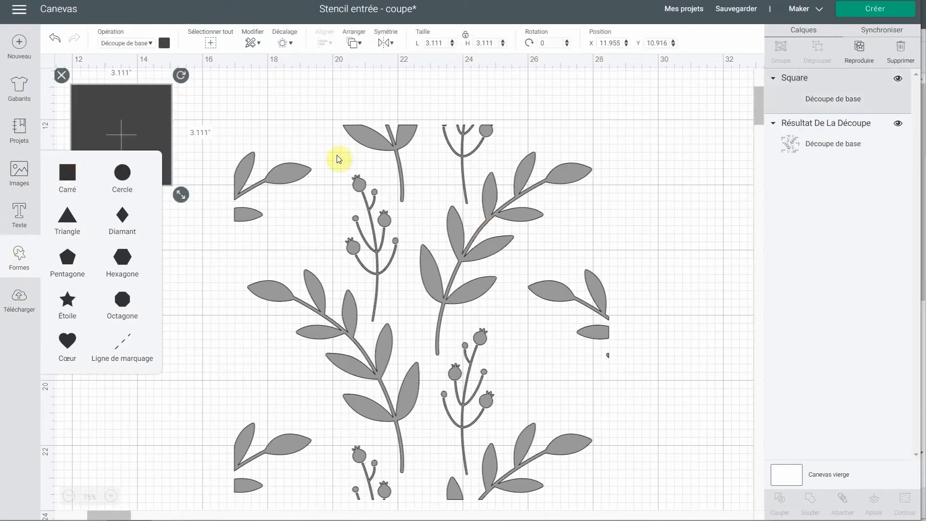
left_click_drag(140, 117, 647, 288)
left_click_drag(678, 366, 688, 375)
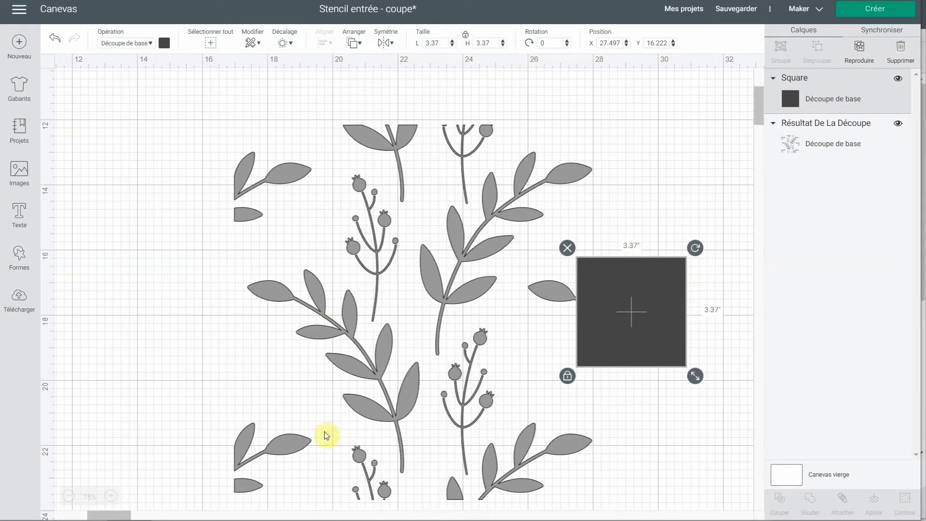
mouse_move(636, 291)
left_mouse_down()
mouse_move(259, 237)
mouse_move(210, 195)
mouse_move(242, 176)
mouse_move(517, 94)
mouse_move(407, 498)
mouse_move(384, 516)
mouse_move(585, 508)
mouse_move(532, 517)
mouse_move(708, 241)
mouse_move(731, 236)
mouse_move(652, 226)
mouse_move(621, 296)
left_mouse_up()
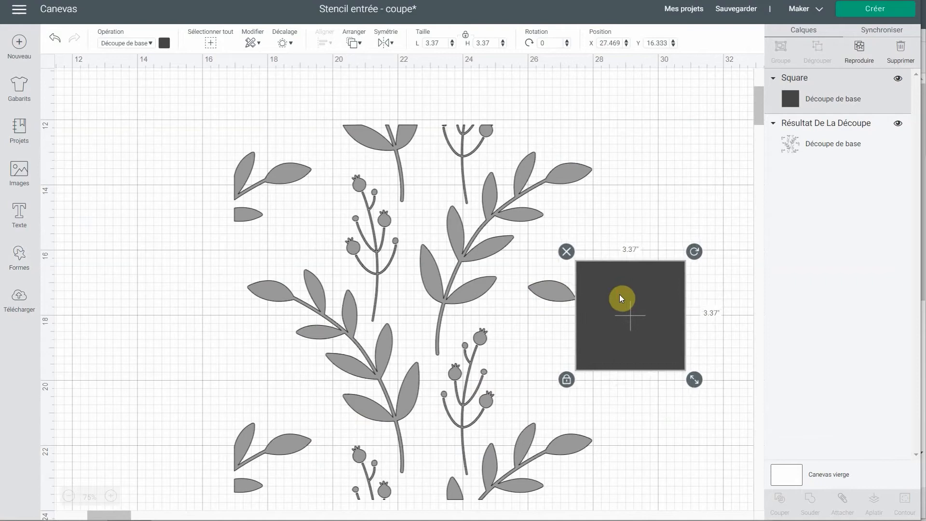
Slice the pattern with the small square and delete the cut-out leaves, the pierced square and the duplicate pieces.
left_click(549, 291, "shift")
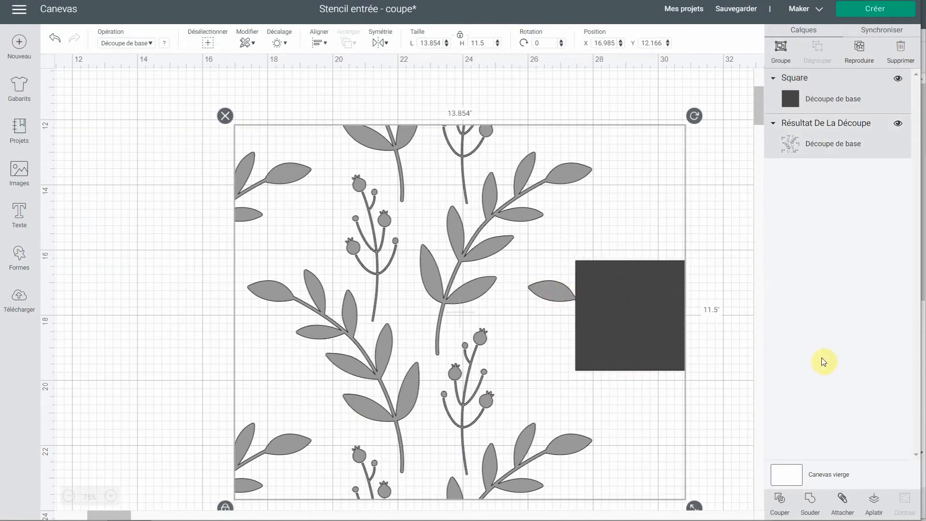
left_click(784, 502)
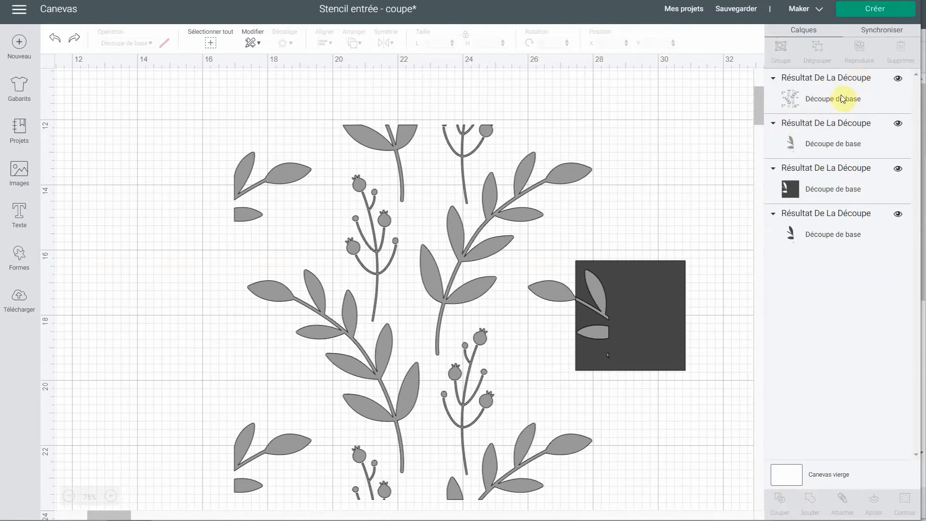
left_click(811, 97)
left_click(823, 147)
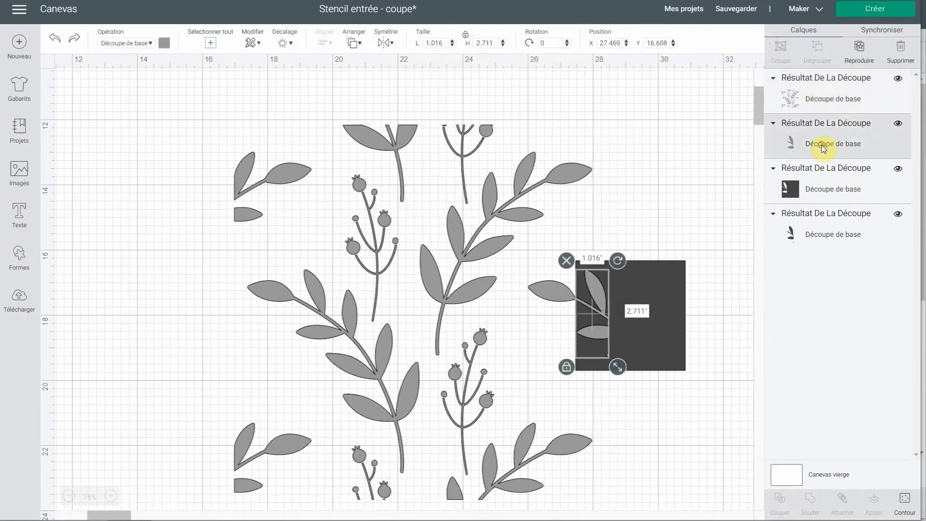
key("Delete")
left_click(819, 147)
key("Delete")
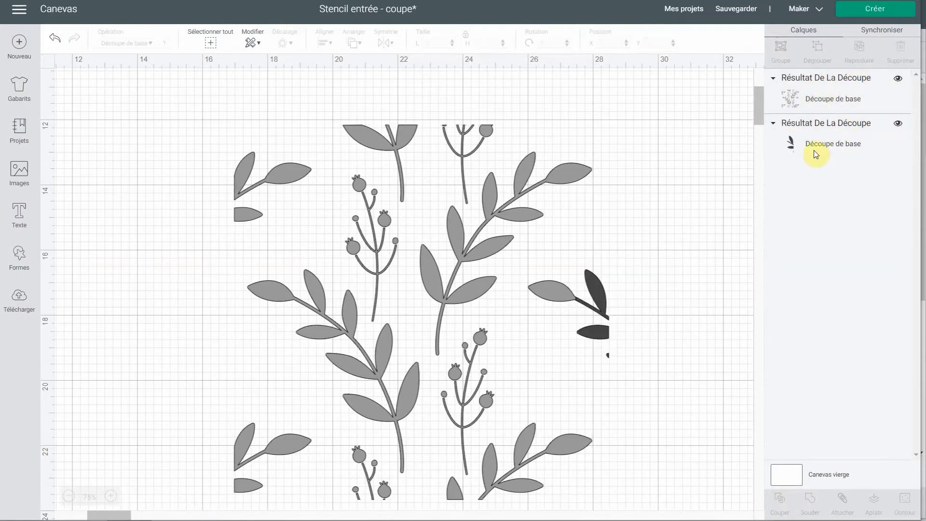
left_click(814, 150)
key("Delete")
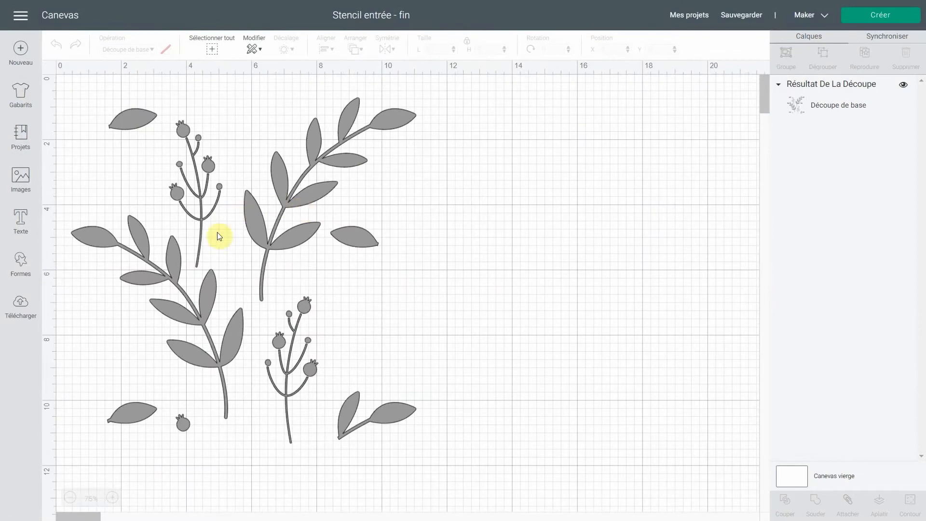
Move the cleaned-up pattern in the "Stencil entrée - fin" project to about X 4.363, Y 1.542.
left_click_drag(301, 360, 424, 386)
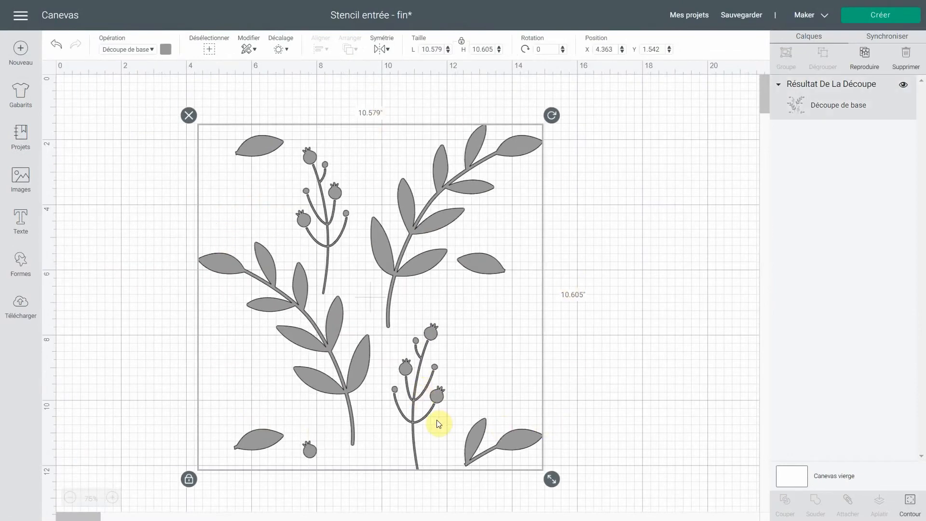
Move the cleaned-up pattern to about X 24.571, Y 9.375 on the canvas.
left_click(69, 497)
left_click(70, 497)
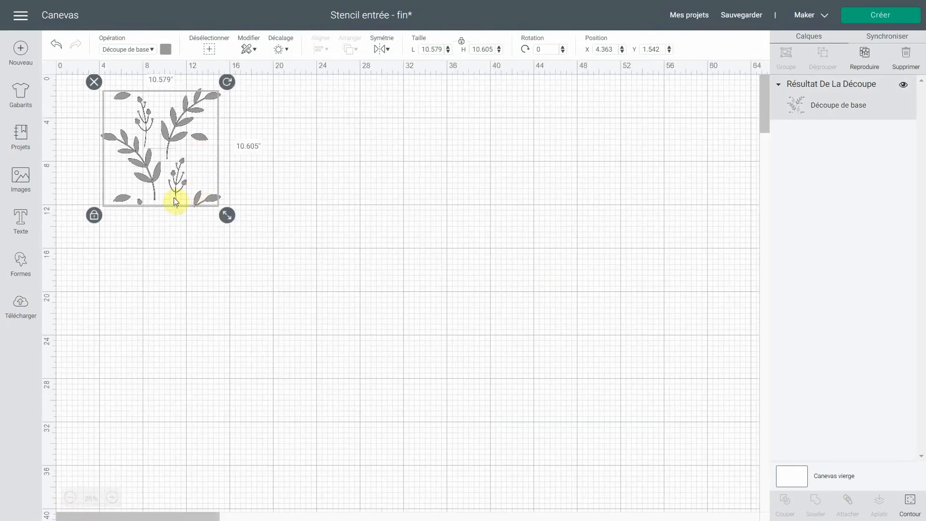
left_click_drag(201, 178, 402, 280)
Duplicate the pattern twice, placing one copy below it at about X 24.599, Y 18.403 and the other beside it at about X 38.044, Y 10.903.
left_click(862, 62)
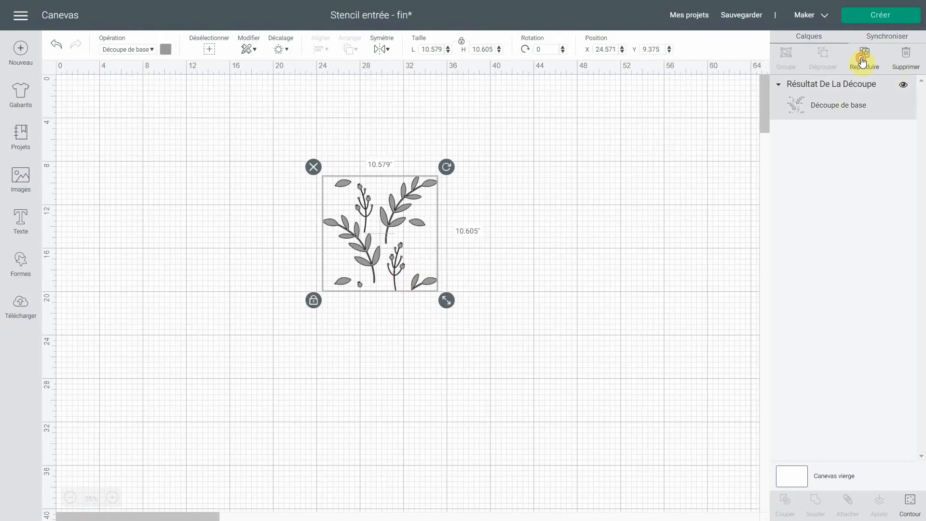
left_click(861, 62)
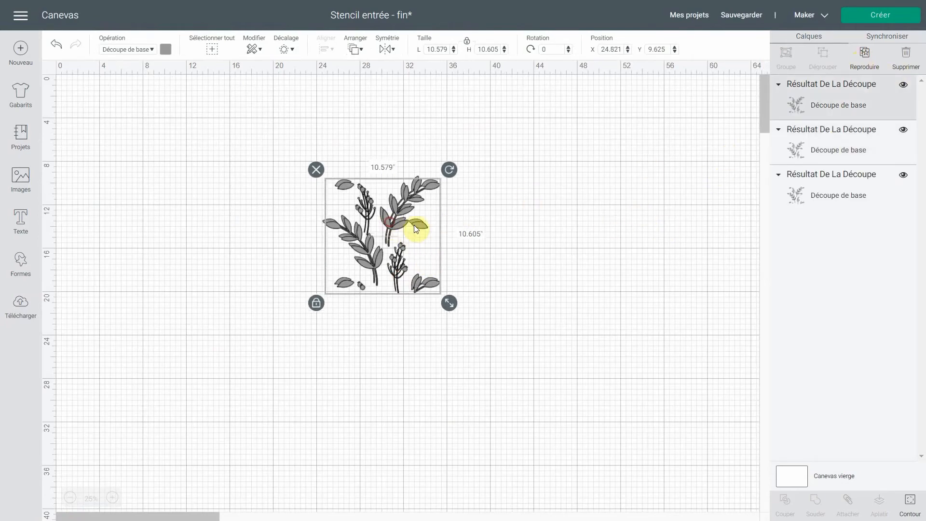
left_click_drag(384, 235, 378, 327)
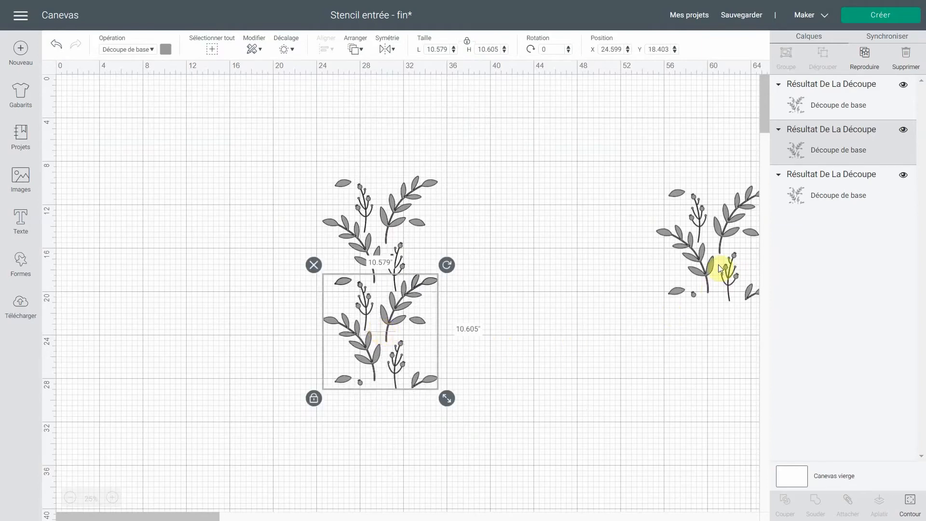
left_click_drag(710, 261, 582, 273)
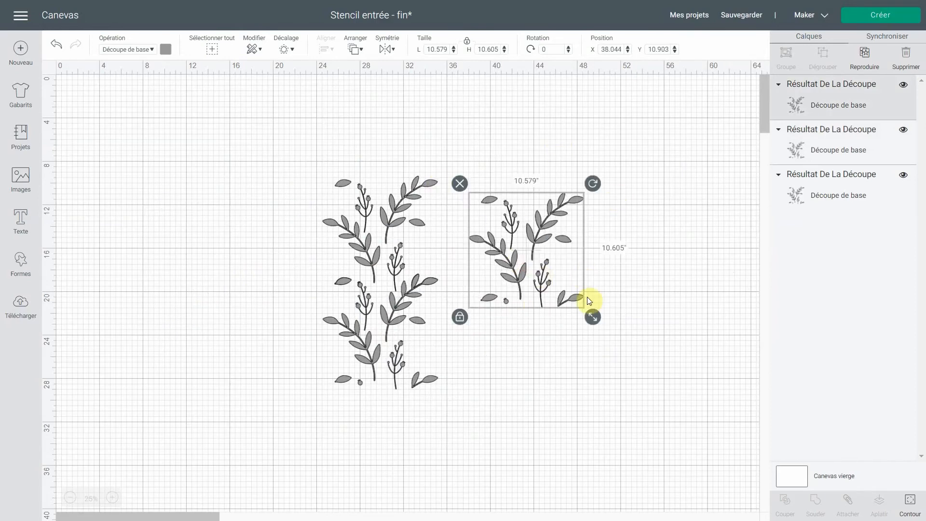
Prepare the project for cutting, shift the pattern inward from the mat's corner within the 12" x 12" material, and continue to fabrication.
left_click(896, 13)
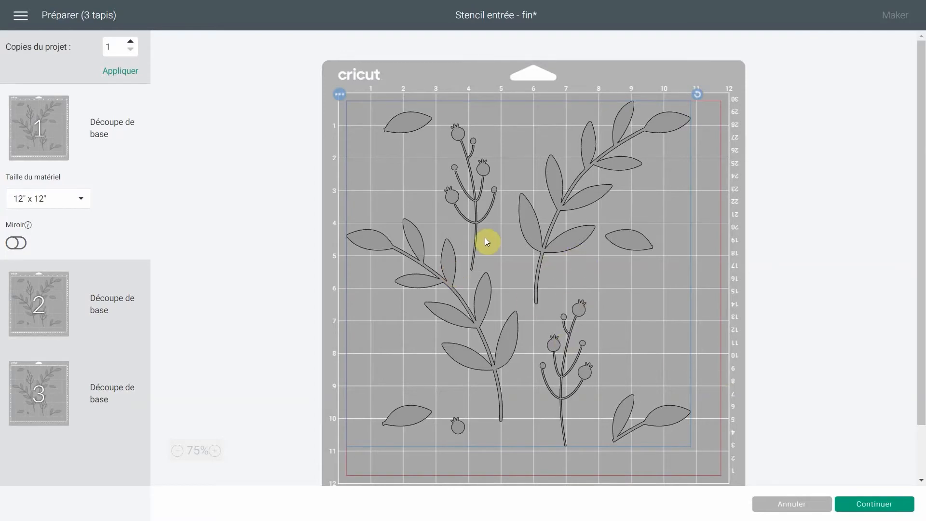
scroll(506, 242, "down", 2)
left_click_drag(482, 241, 496, 261)
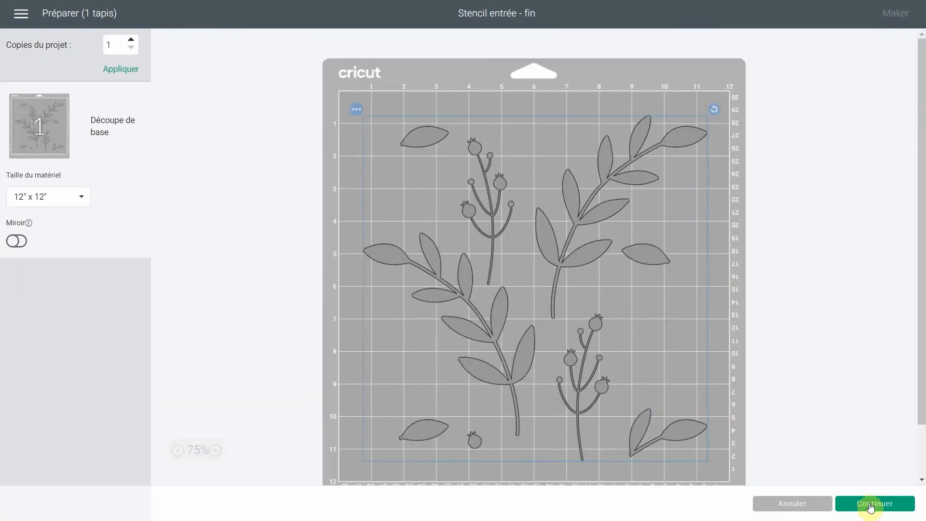
left_click(871, 503)
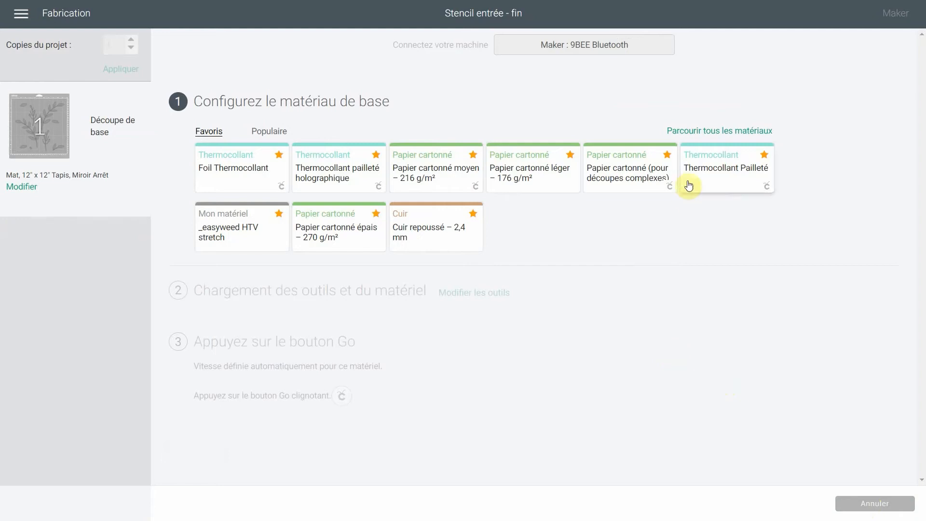
Search all materials for "foil acetate", set the base material to Foil Acetate, and keep the pressure at Par défaut.
left_click(718, 130)
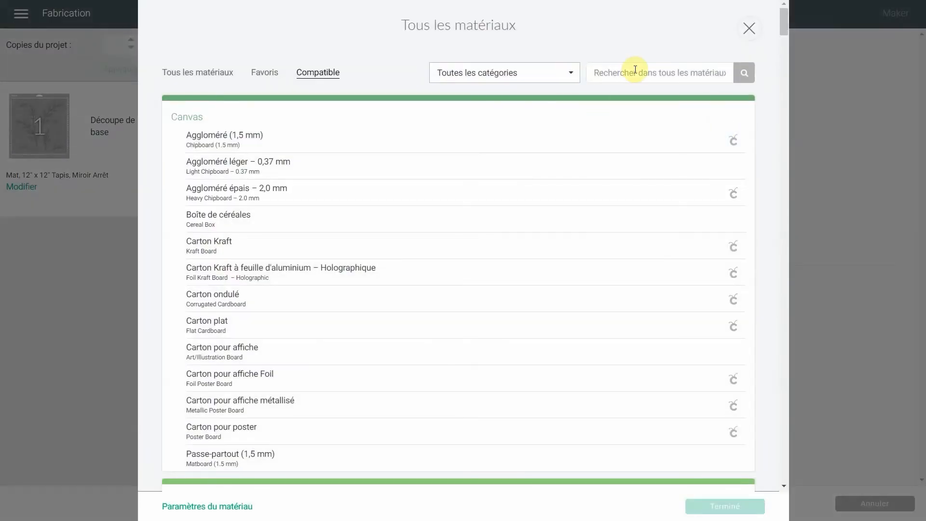
left_click(635, 70)
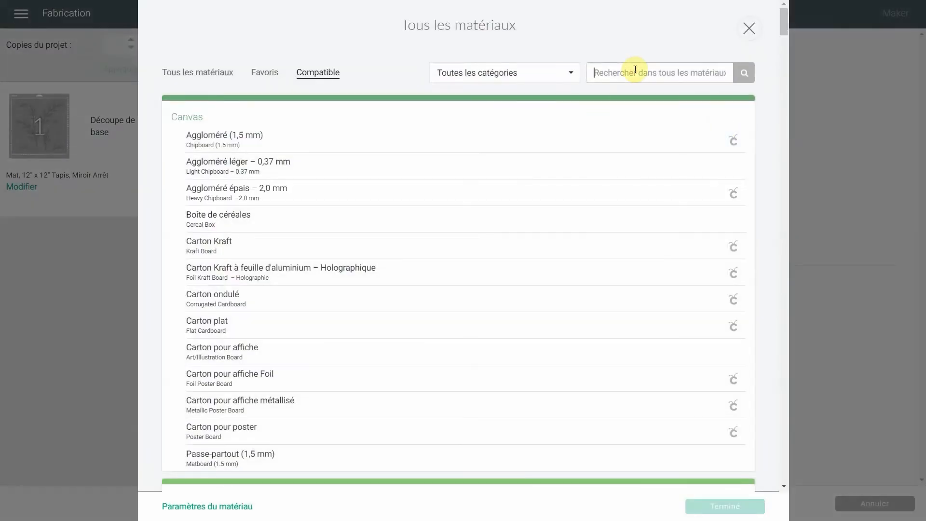
type("foil")
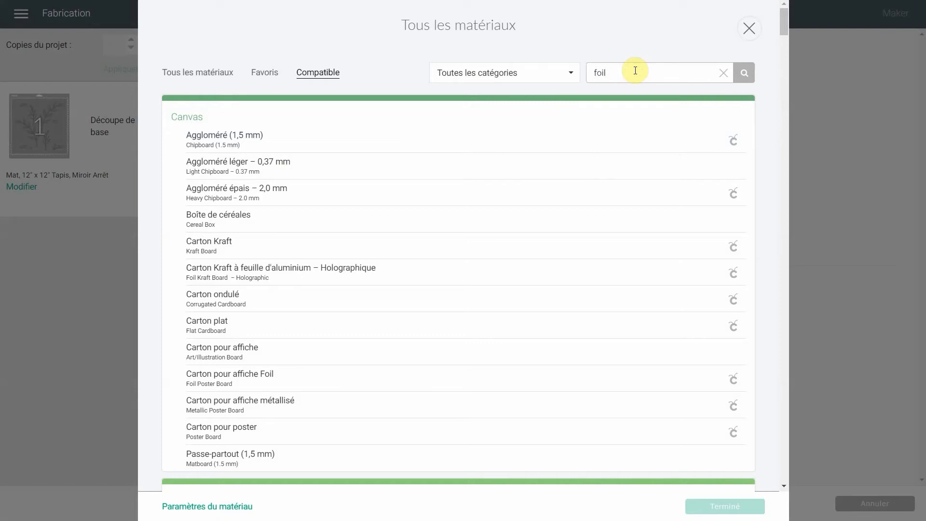
type(" acetate")
left_click(743, 73)
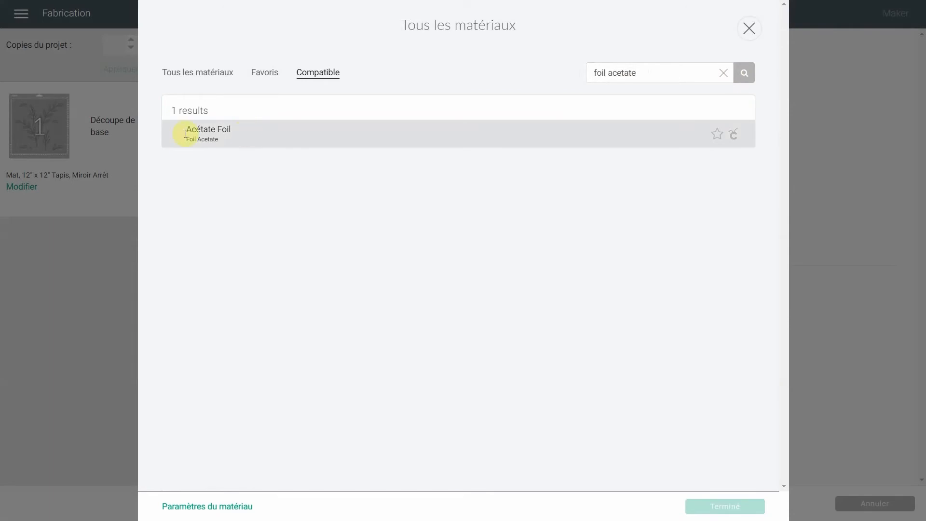
left_click(224, 134)
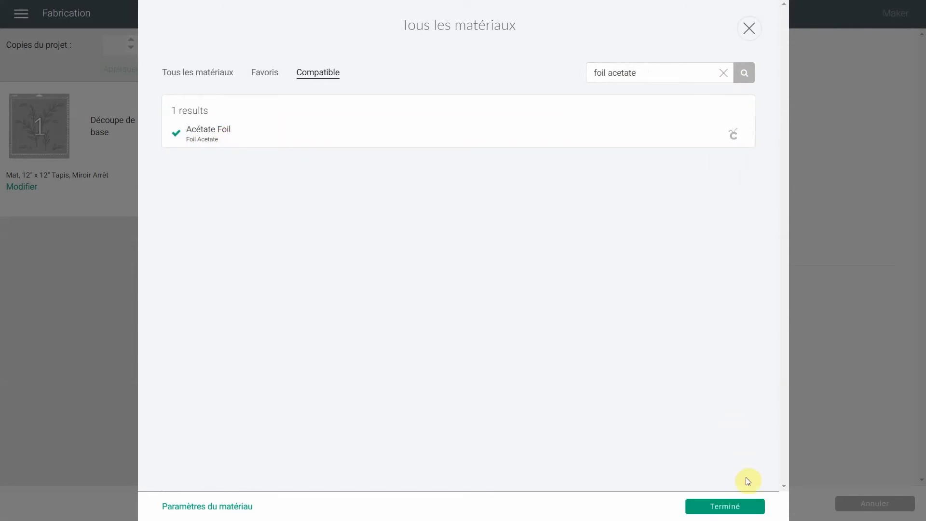
left_click(726, 508)
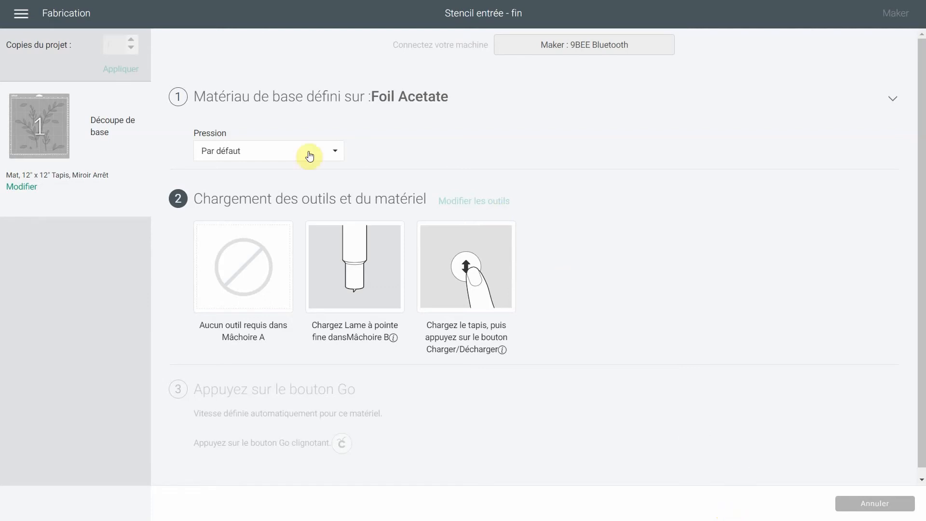
left_click(340, 151)
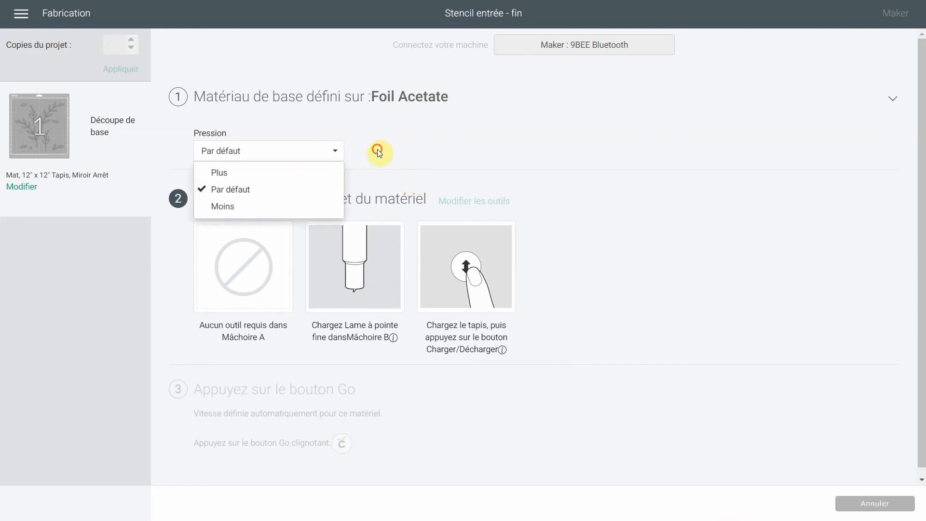
left_click(378, 149)
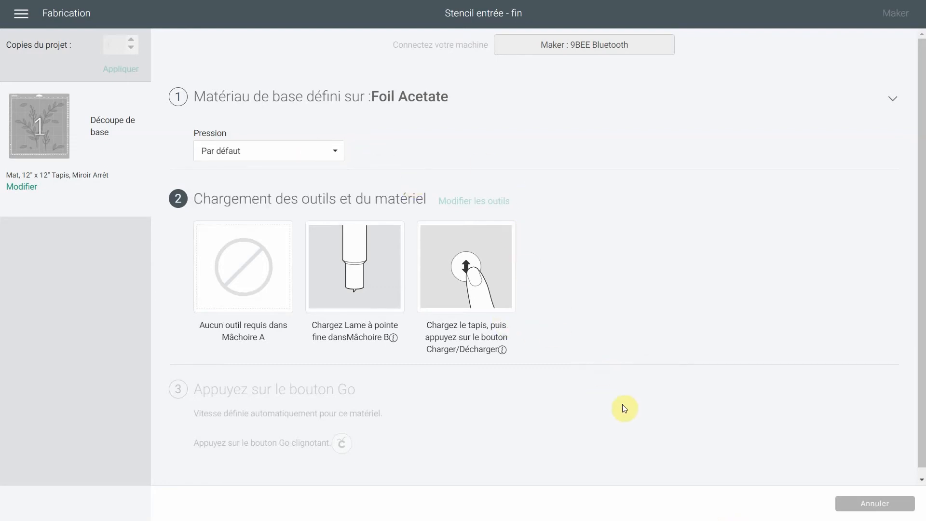